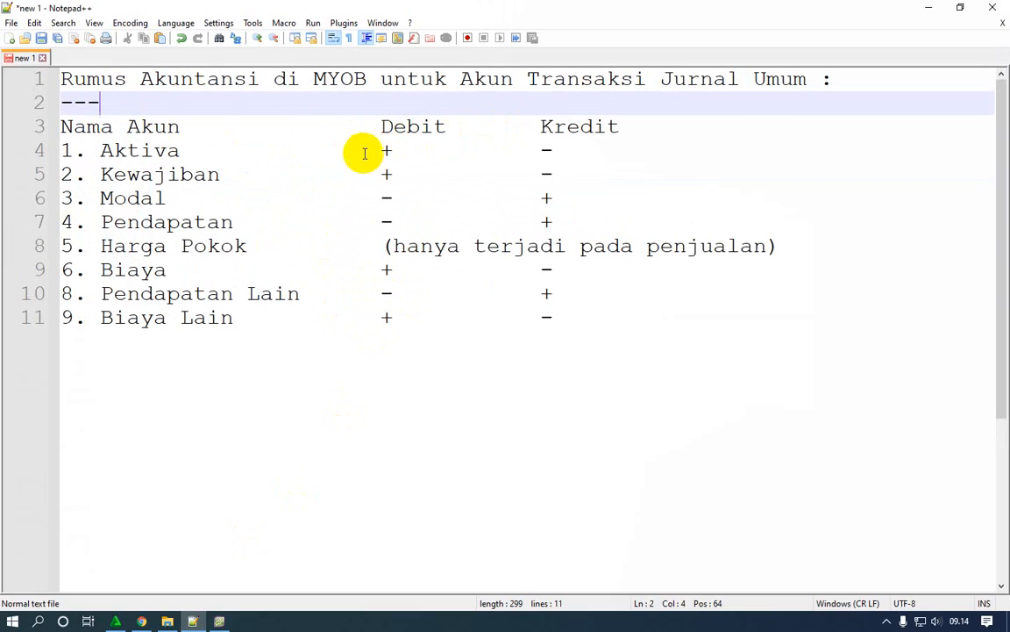
- Examine the debit and credit signs of the Aktiva account in the formula table
click(186, 150)
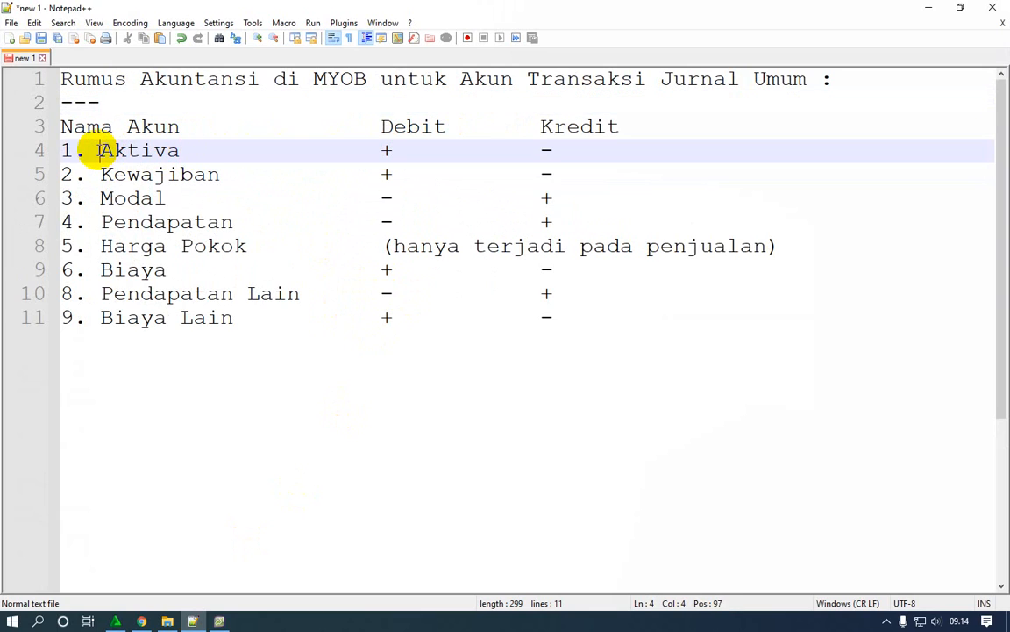
drag(91, 151, 190, 151)
click(190, 150)
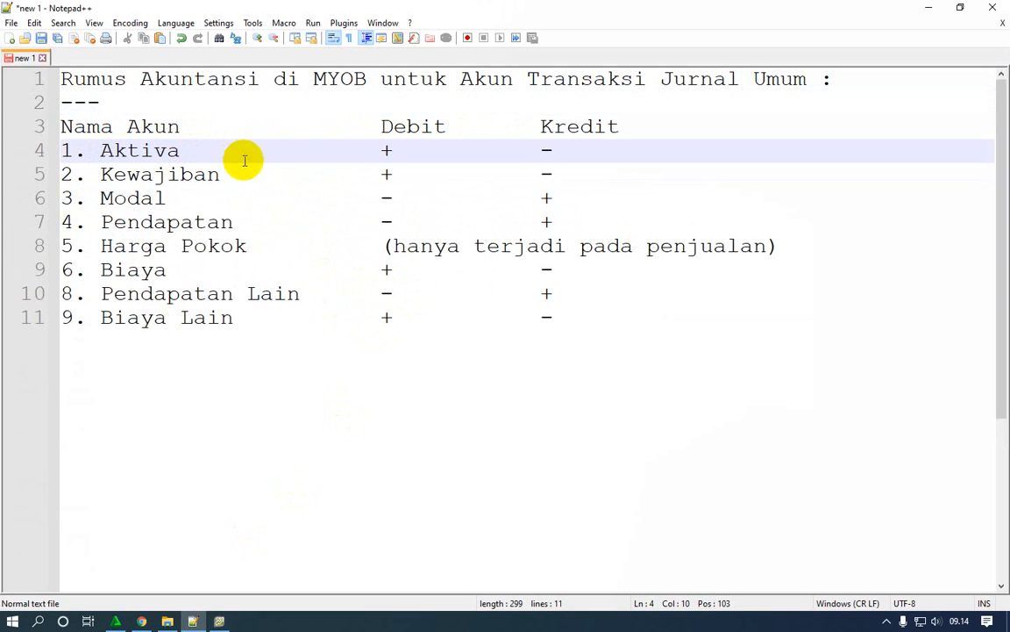
click(383, 151)
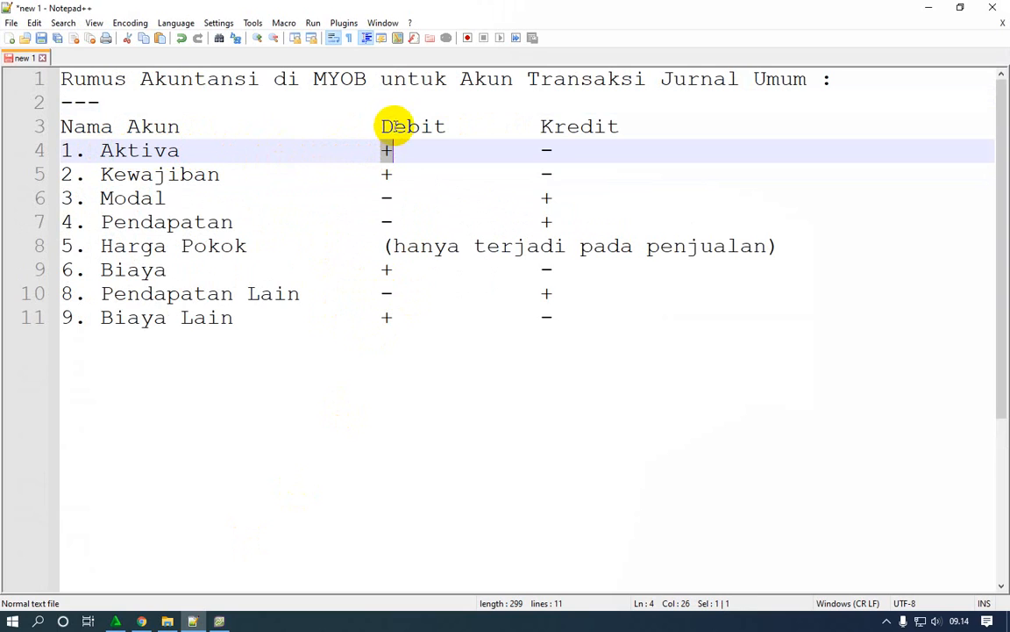
drag(541, 150, 550, 151)
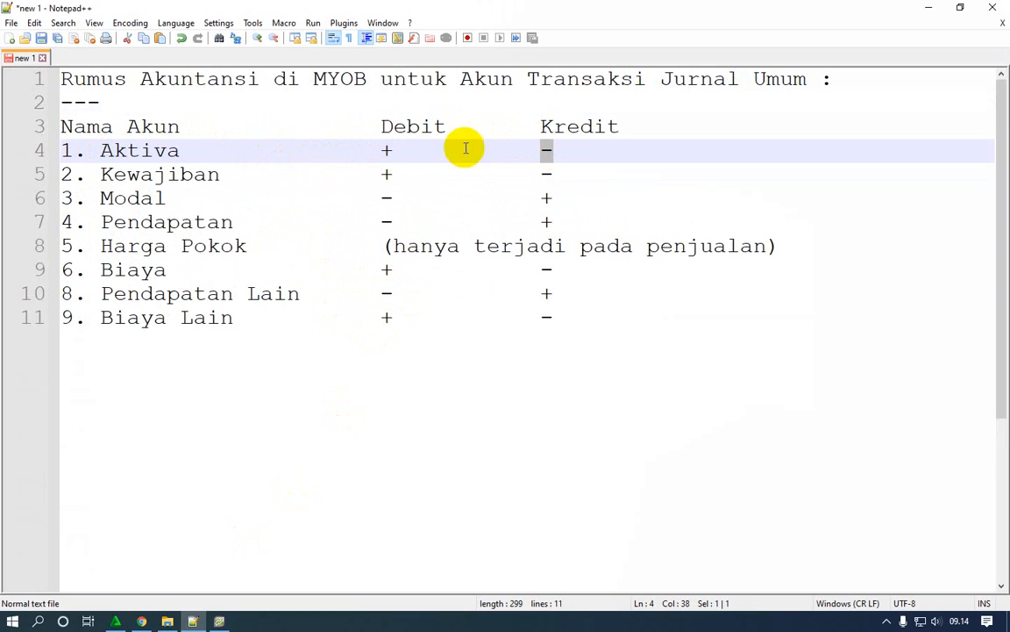
- After a blank line below the account table, add a journal entry with kas and an indented pendapatan line under it
click(612, 321)
key(Return)
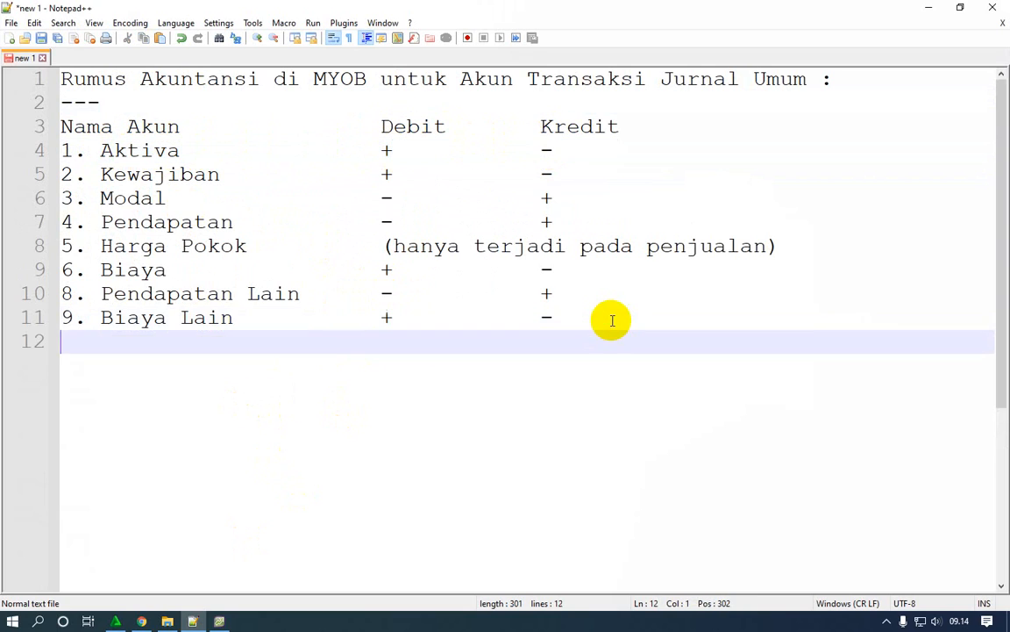
key(Return)
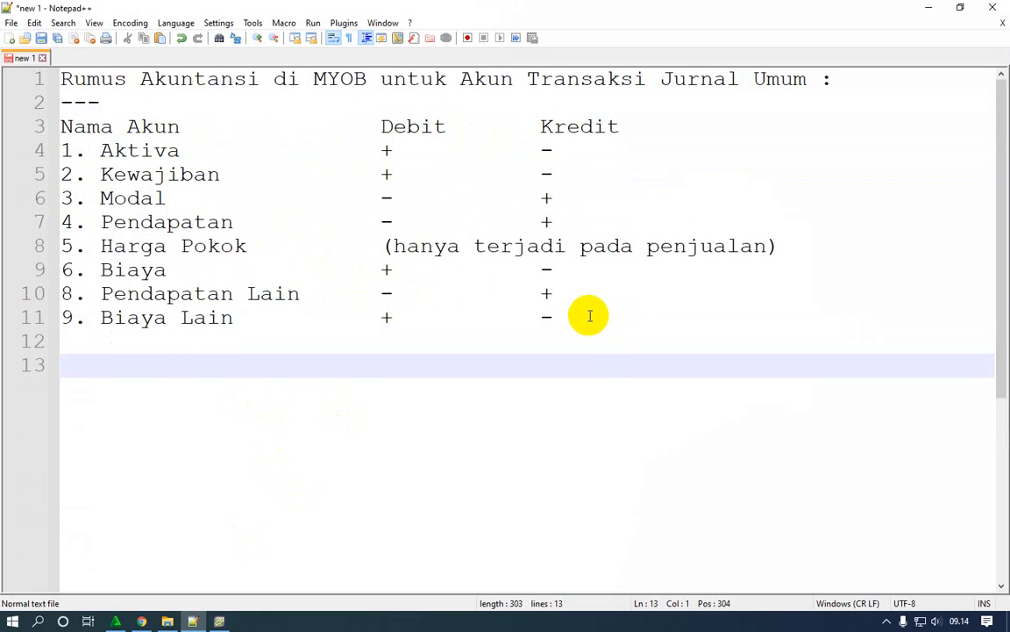
text(kas)
key(Return)
key(Tab)
text(pendap)
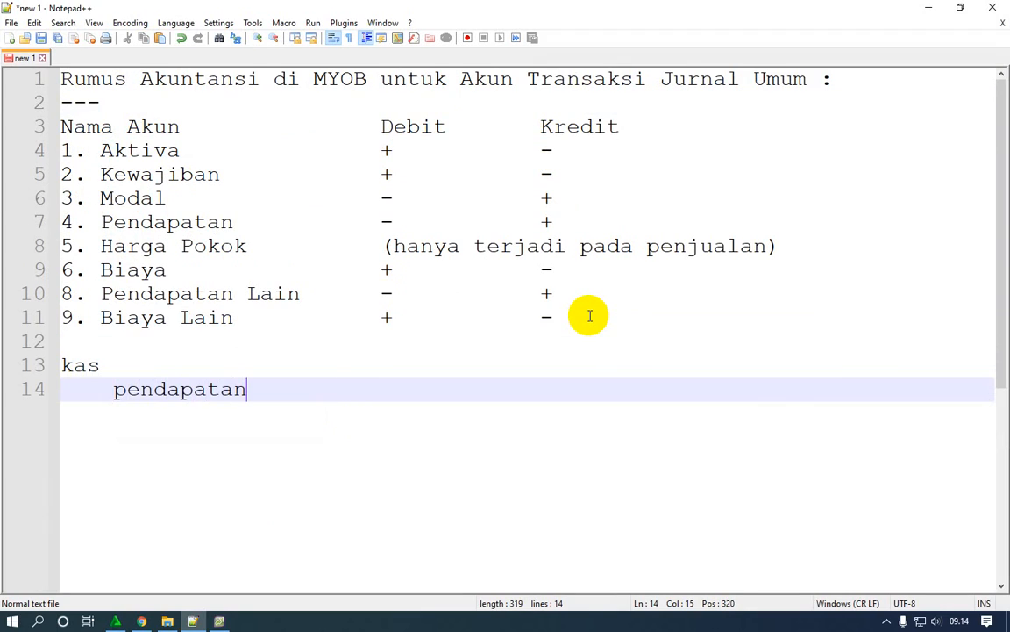
- Enter 1jt under Debit for kas and 1jt under Kredit for pendapatan in the first journal entry
key(Up)
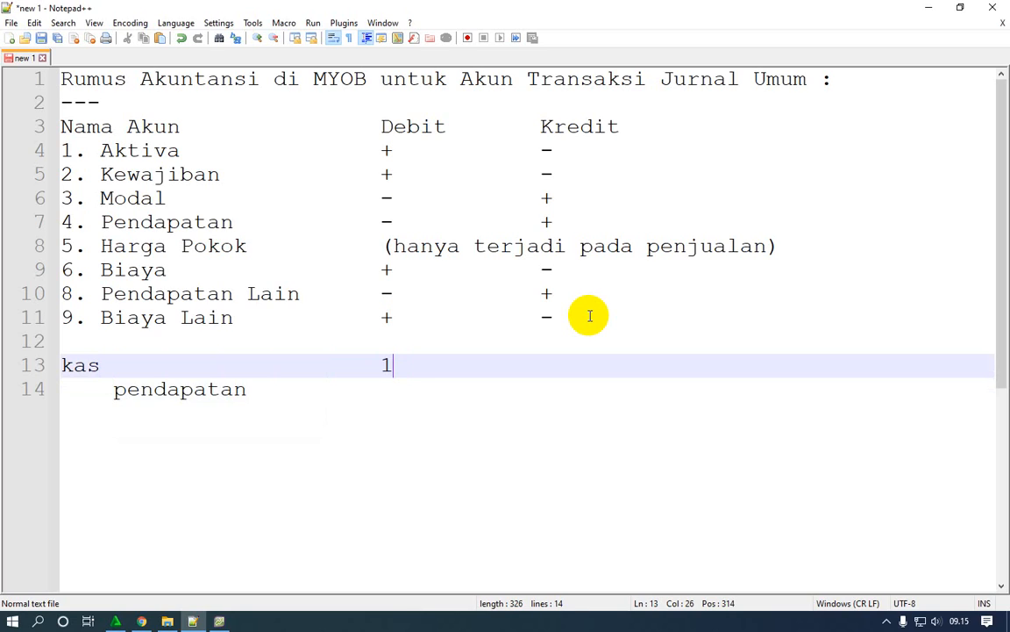
key(Down)
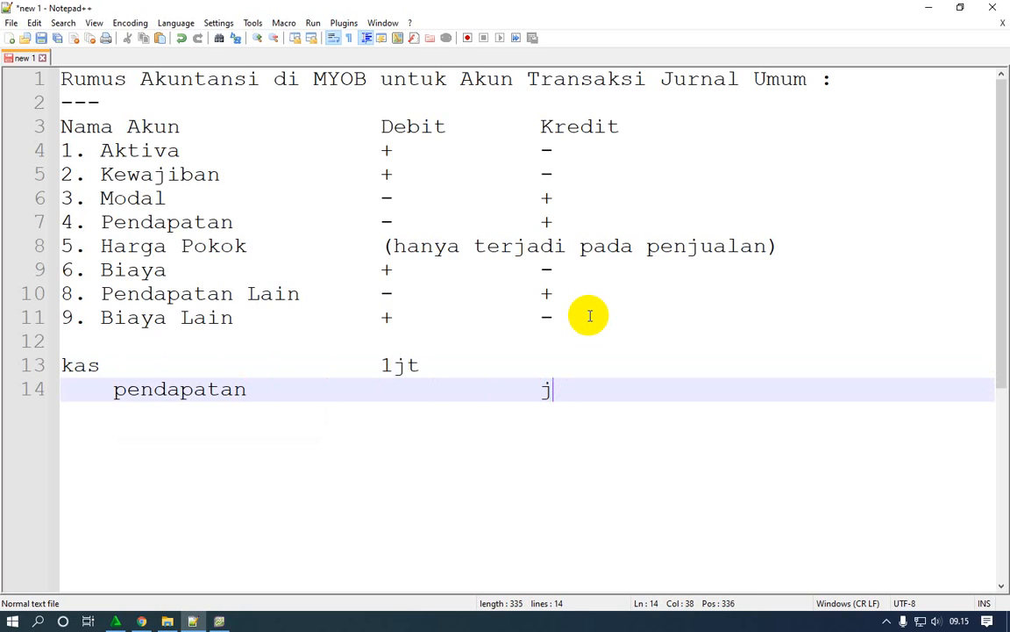
text(1jt)
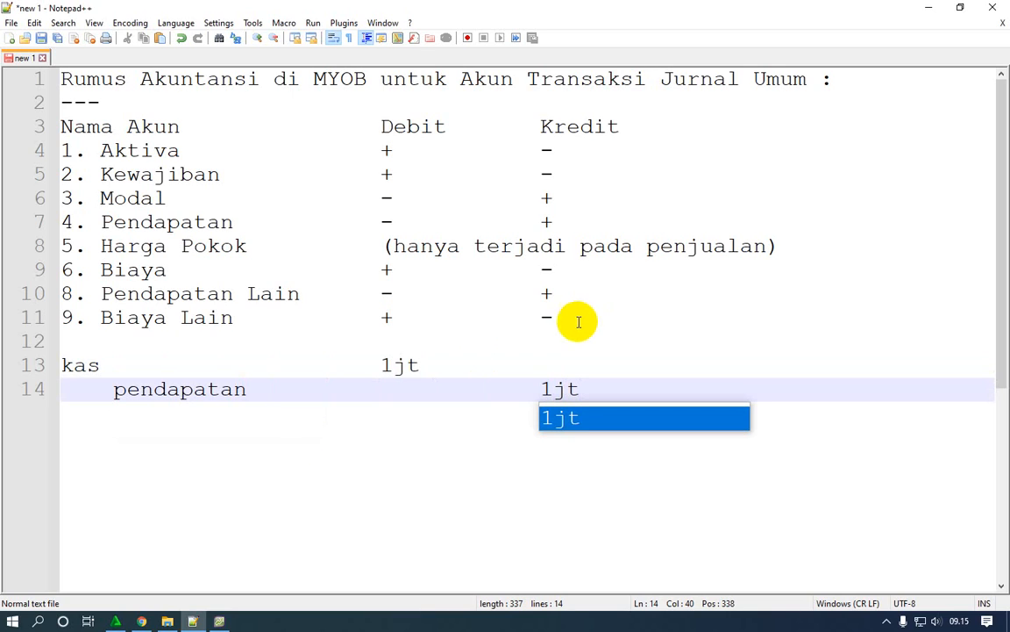
click(115, 391)
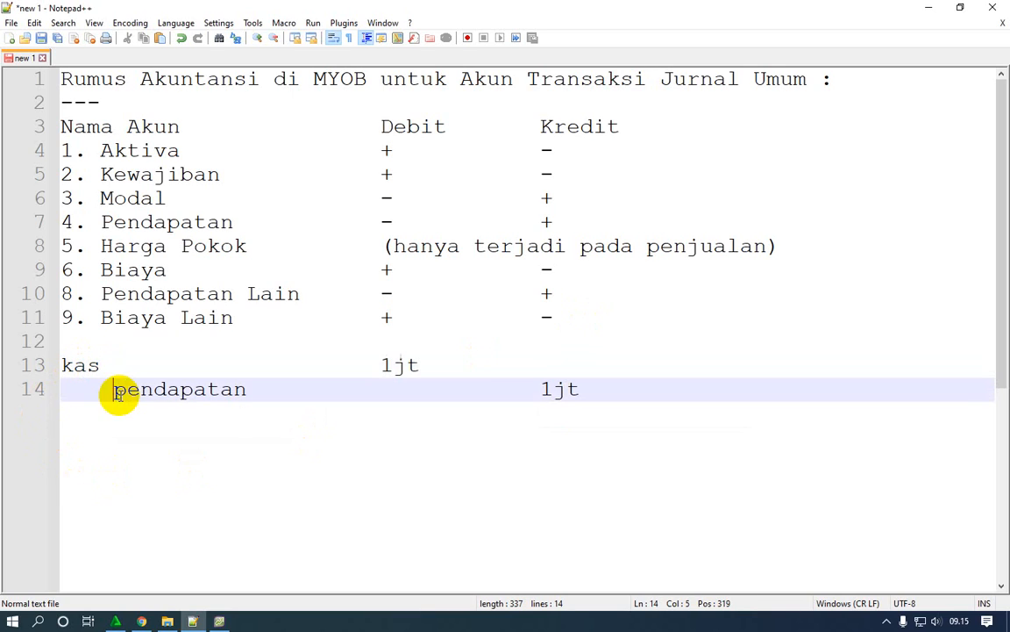
click(538, 394)
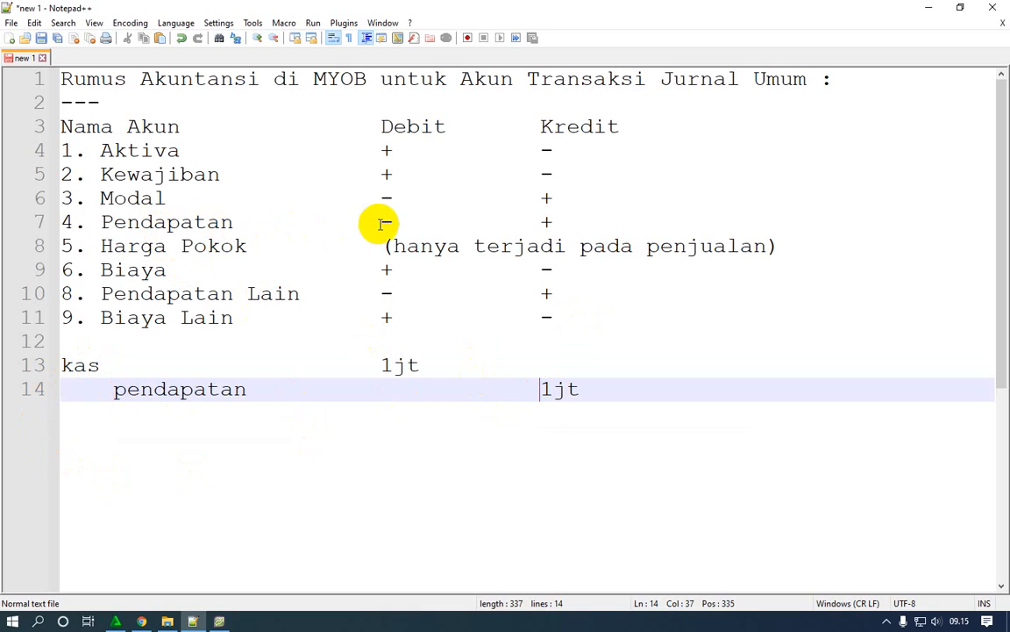
double_click(546, 198)
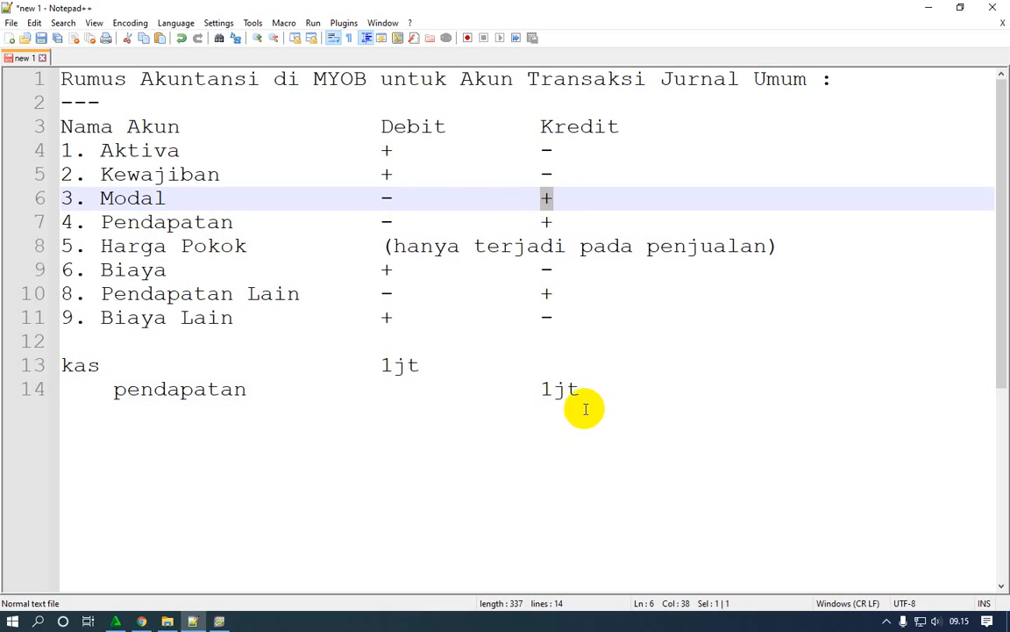
- Start a second journal entry after a blank line with peralatan and 1jt aligned under Debit
click(624, 392)
key(Return)
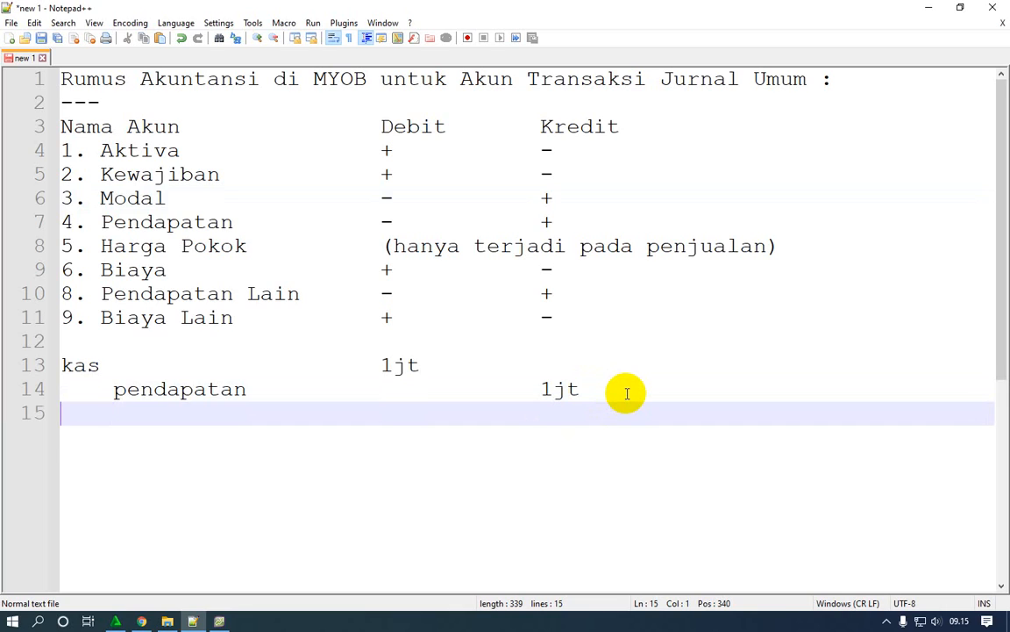
key(Return)
text(pera)
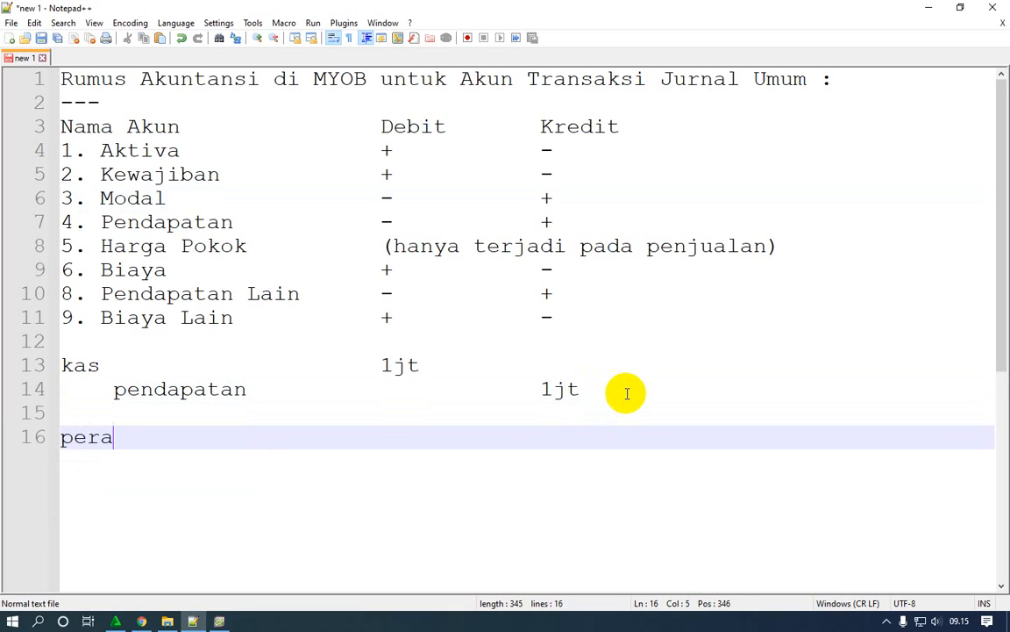
text(latan)
key(Tab)
key(Tab)
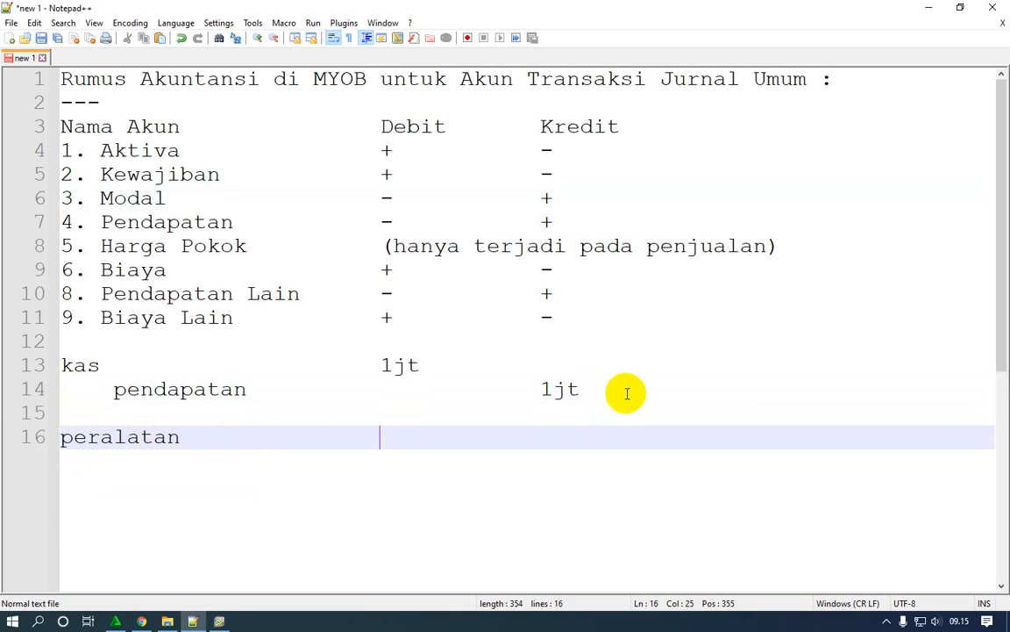
text(1jt)
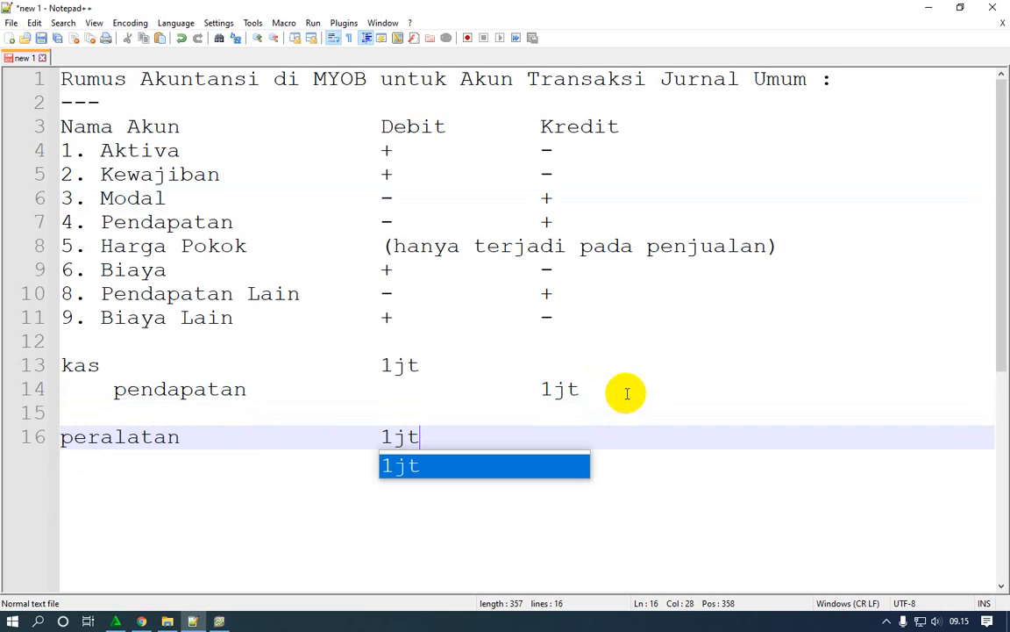
key(Escape)
- Add an indented kas line below peralatan with 1jt aligned under Kredit
key(Return)
key(Tab)
text(k)
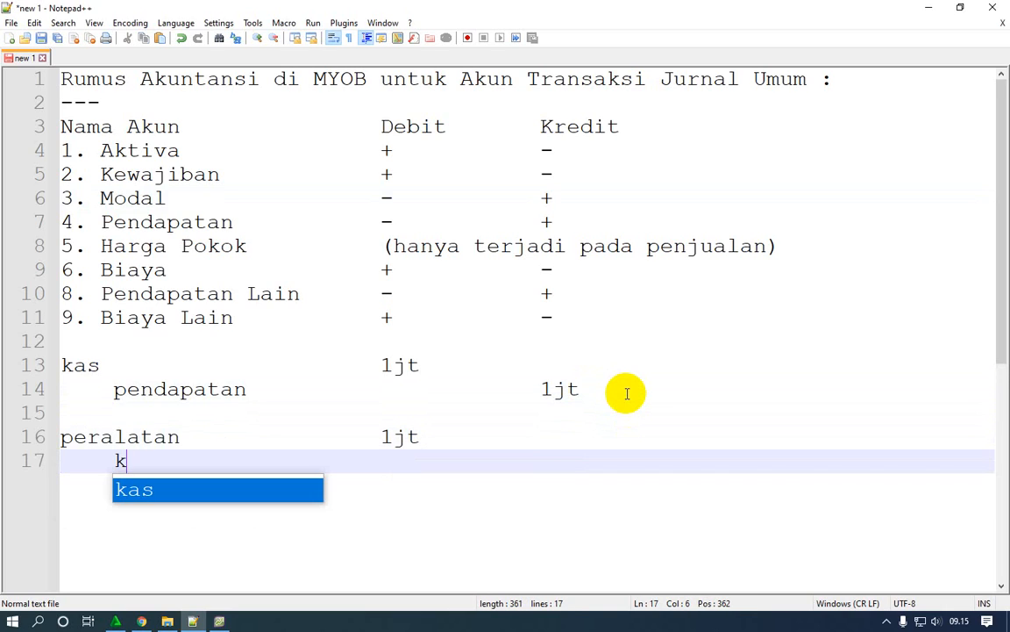
text(as)
key(Escape)
key(Tab)
key(Tab)
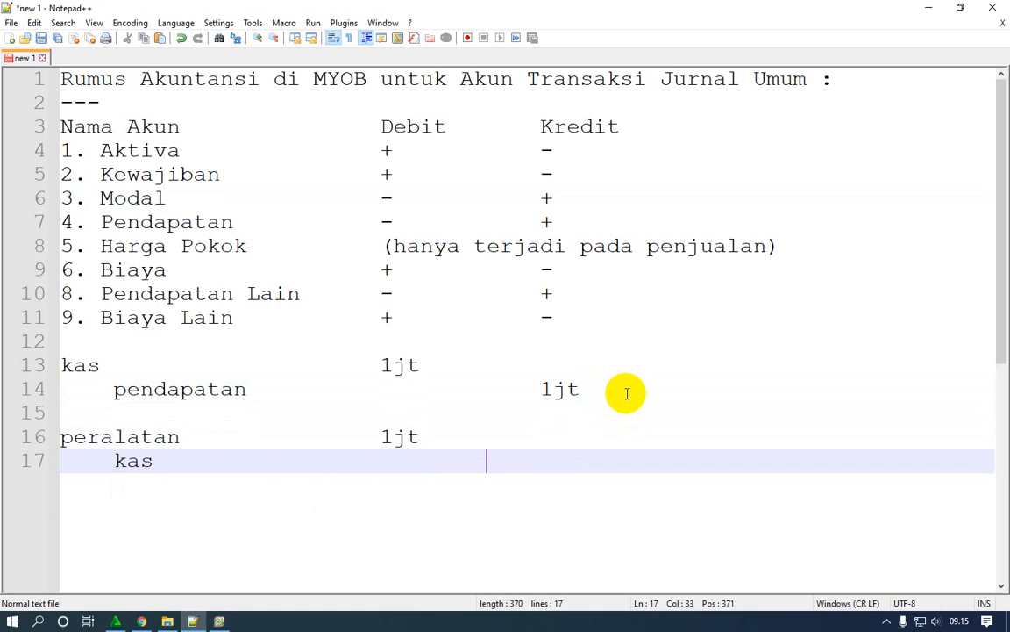
text(1jt)
- Review the peralatan entry and the Kewajiban row of the formula table
click(424, 437)
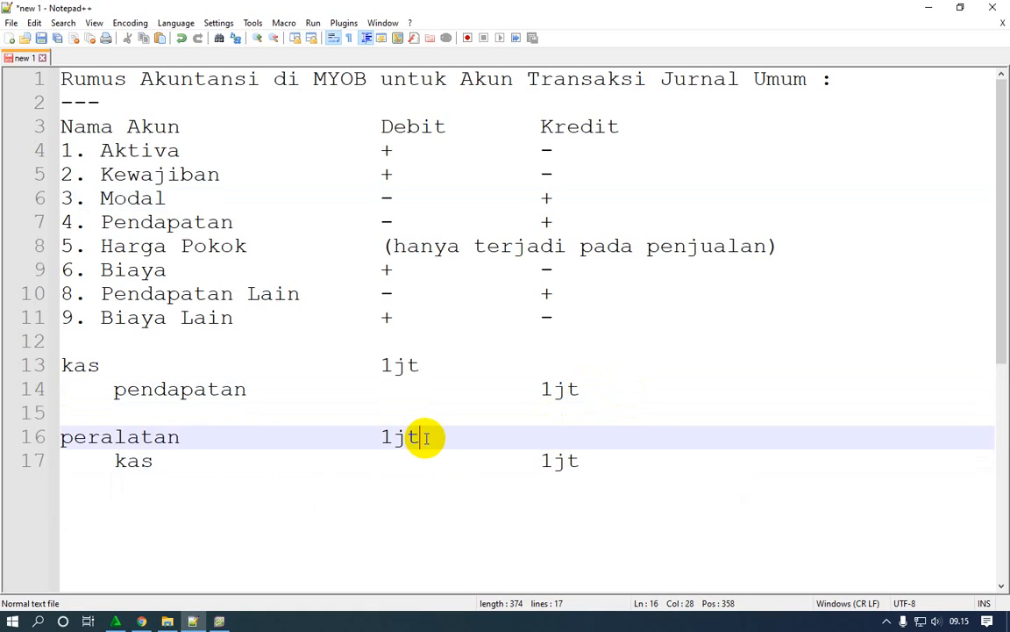
drag(181, 436, 63, 436)
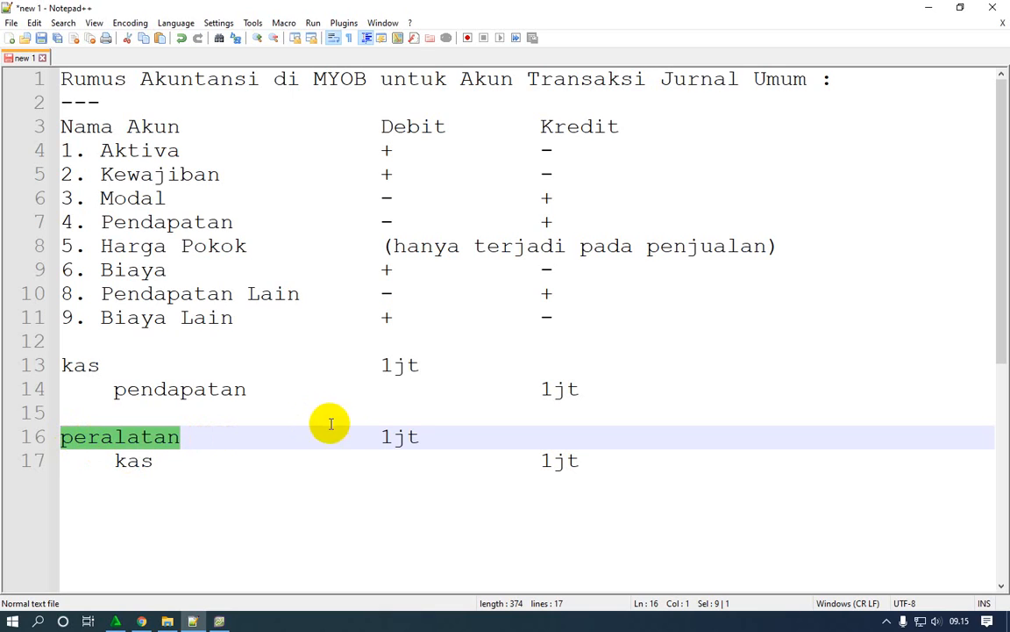
click(147, 173)
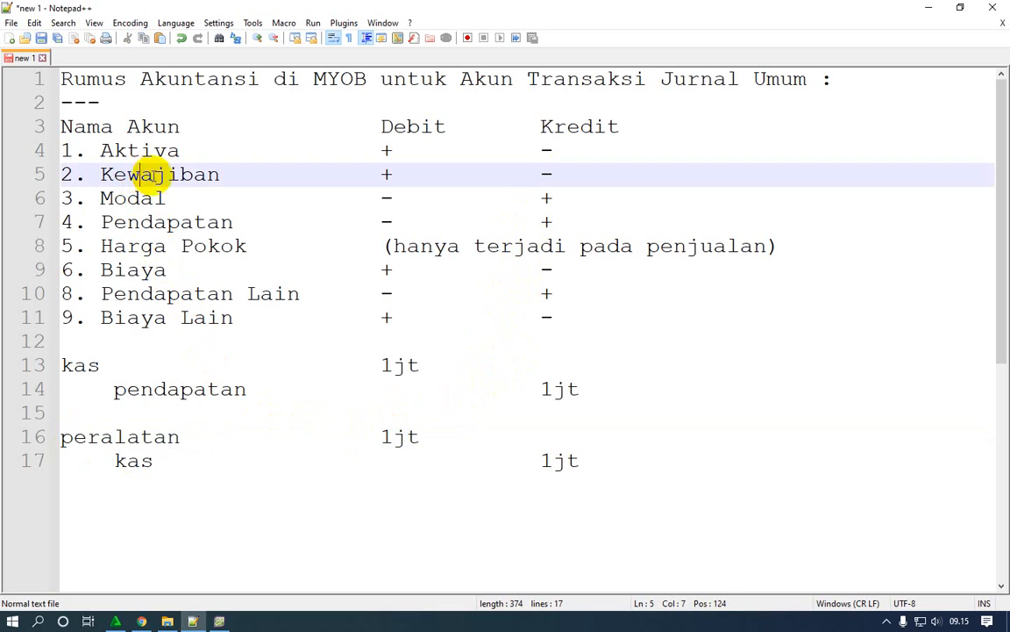
click(188, 174)
- Start a third journal entry with kas, unindented, after a blank line below the second entry
click(595, 459)
key(Return)
key(Return)
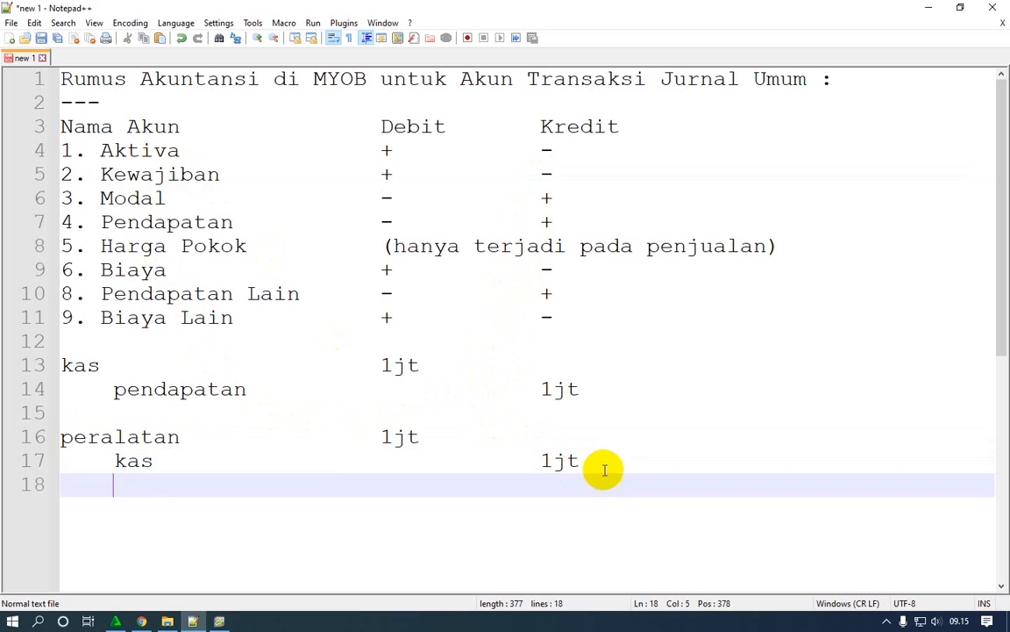
scroll(603, 469, down, 1)
click(59, 482)
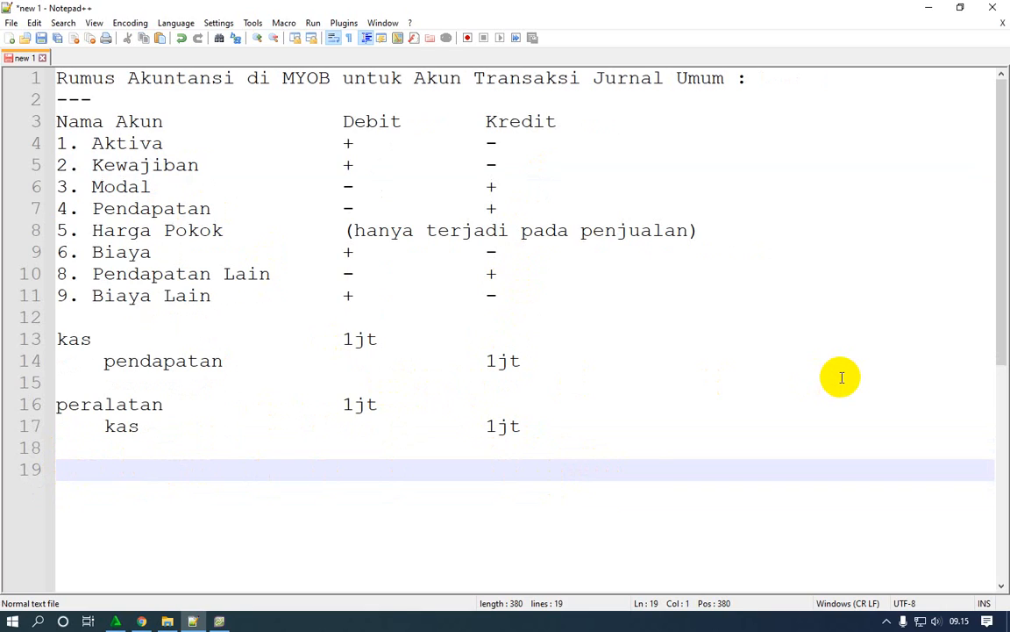
text(kas)
- Add "hutang bca" indented one level on the line below kas in the third entry
key(Return)
key(Tab)
key(Tab)
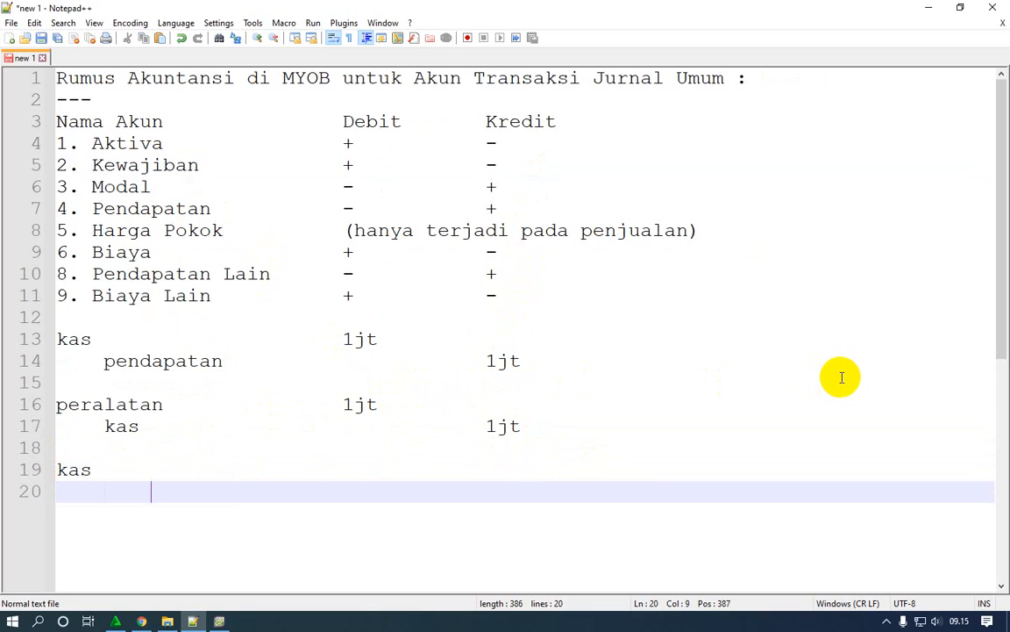
text(h)
key(BackSpace)
key(BackSpace)
text(hutang)
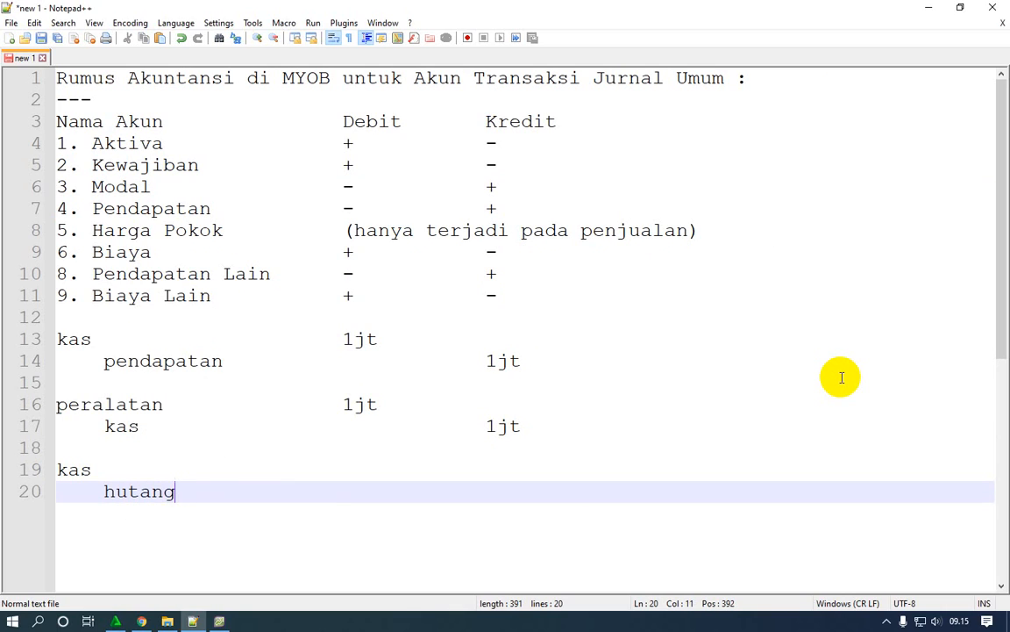
text( bca)
- Enter 1jt under Debit for the kas line of the third entry
key(Up)
key(space)
key(Tab)
key(Tab)
key(Tab)
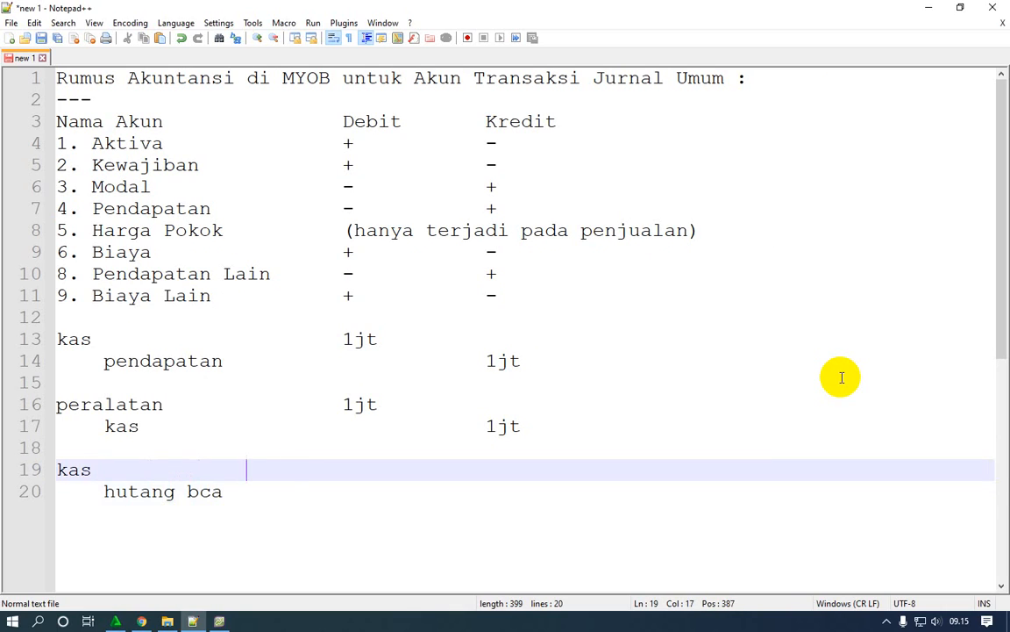
text(1jt)
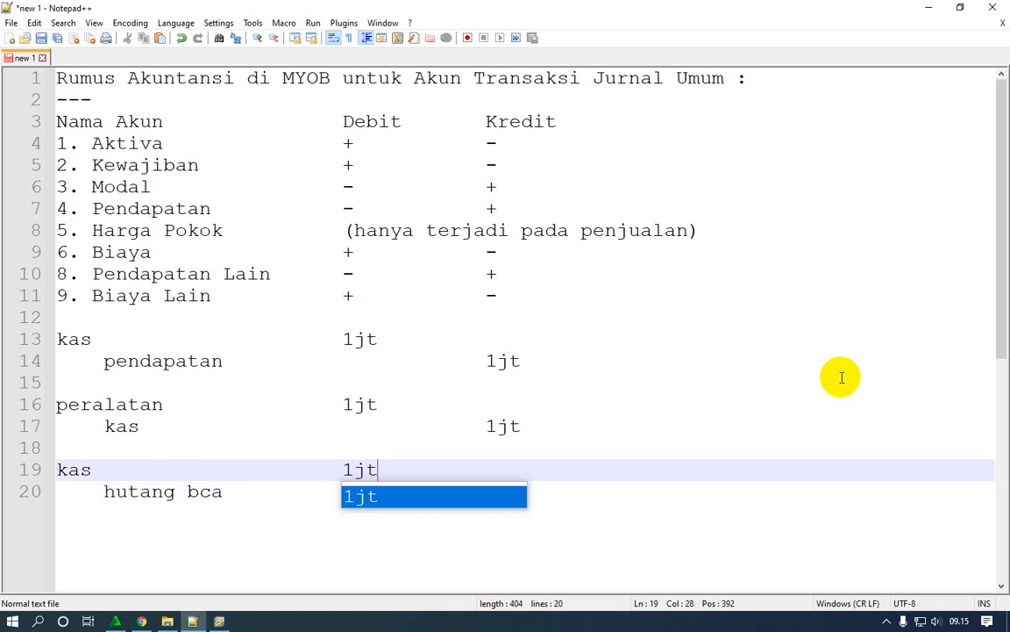
key(Escape)
- Enter 1jt under Kredit for the hutang bca line
key(Down)
key(Tab)
key(Tab)
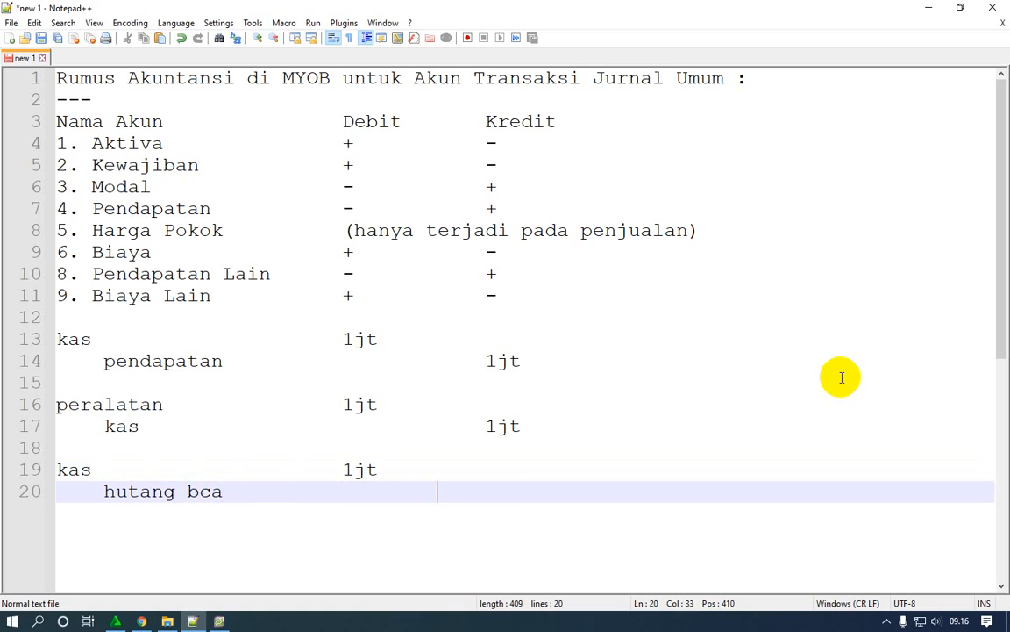
text(1jt)
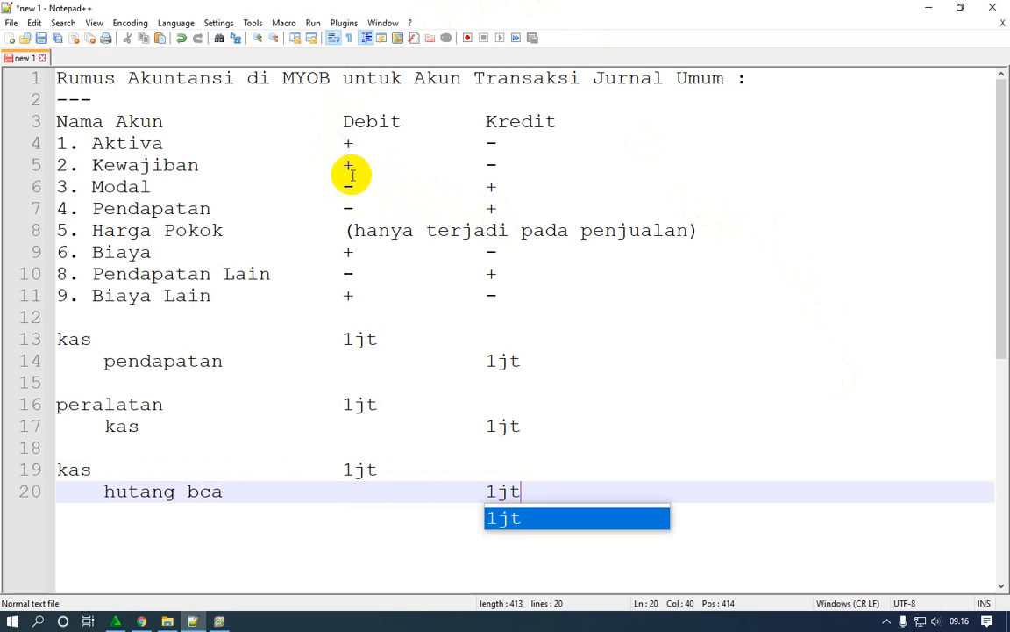
click(485, 493)
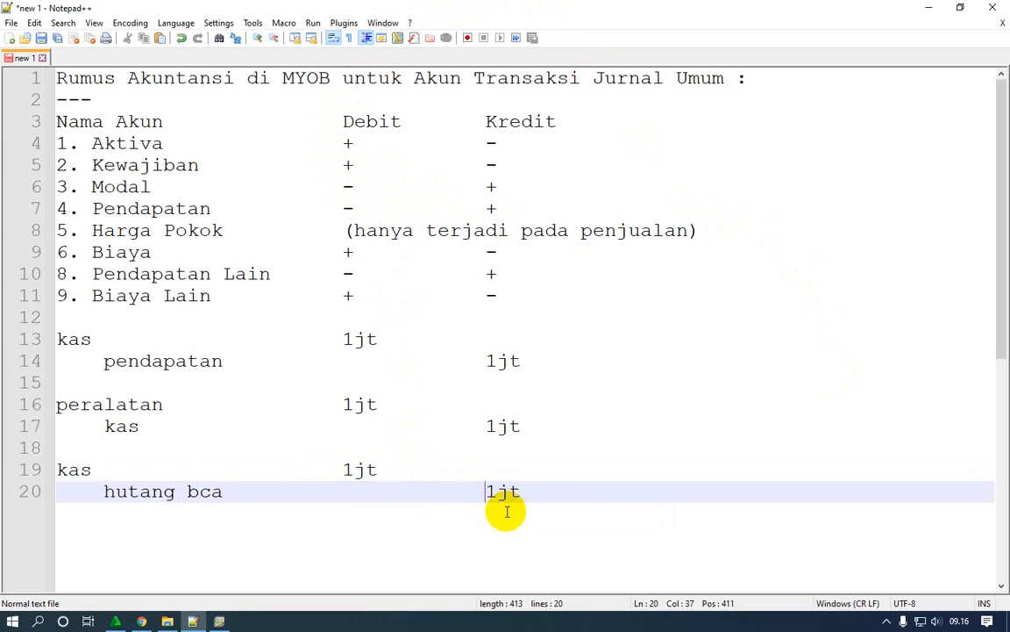
- Switch to Chrome and search the web for "rumus akuntansi" in a new tab
click(141, 621)
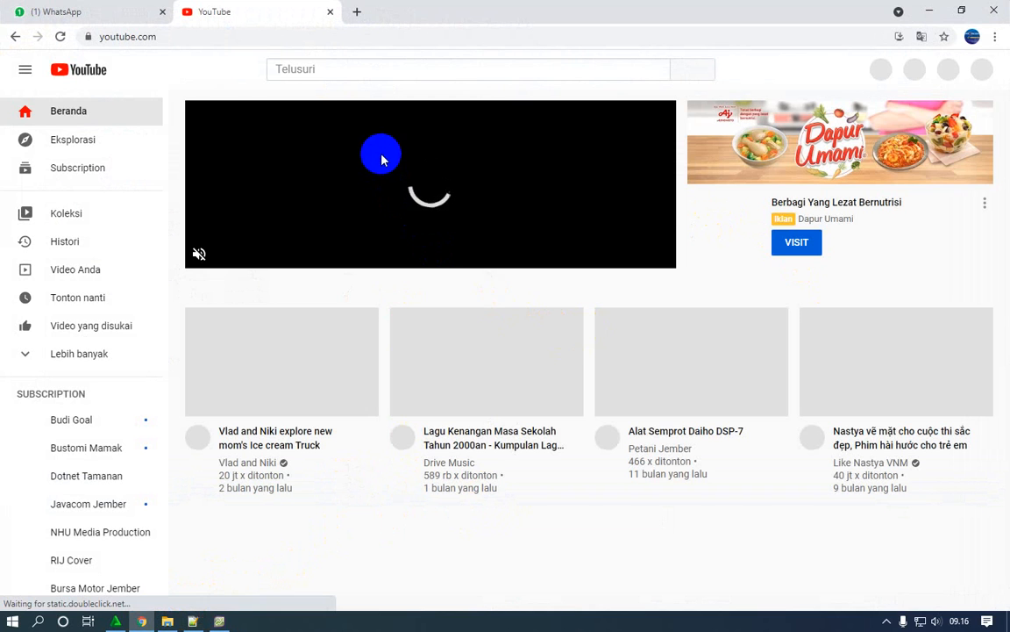
click(193, 621)
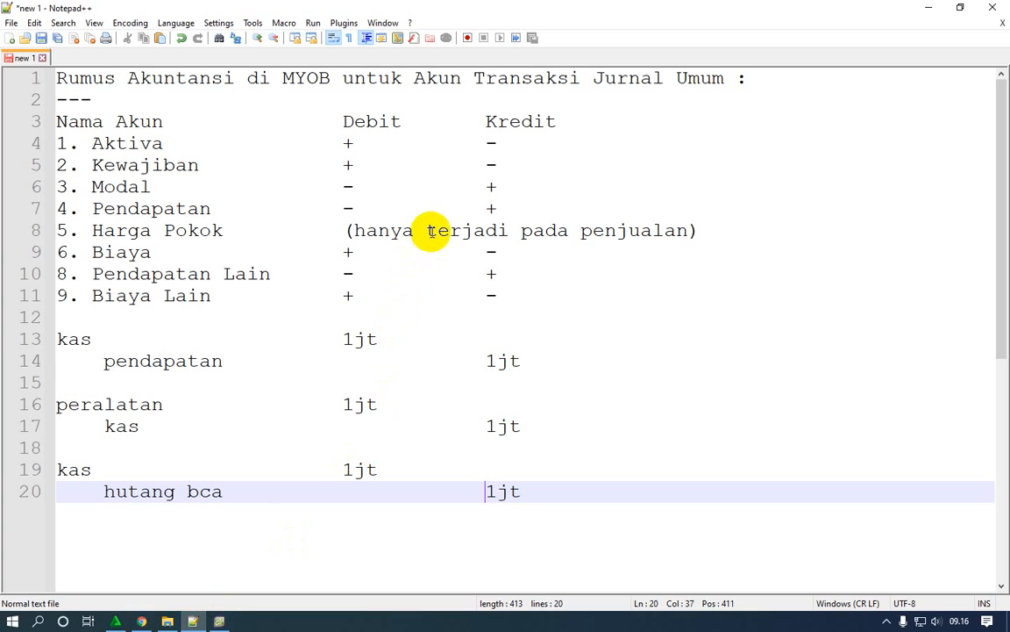
click(142, 621)
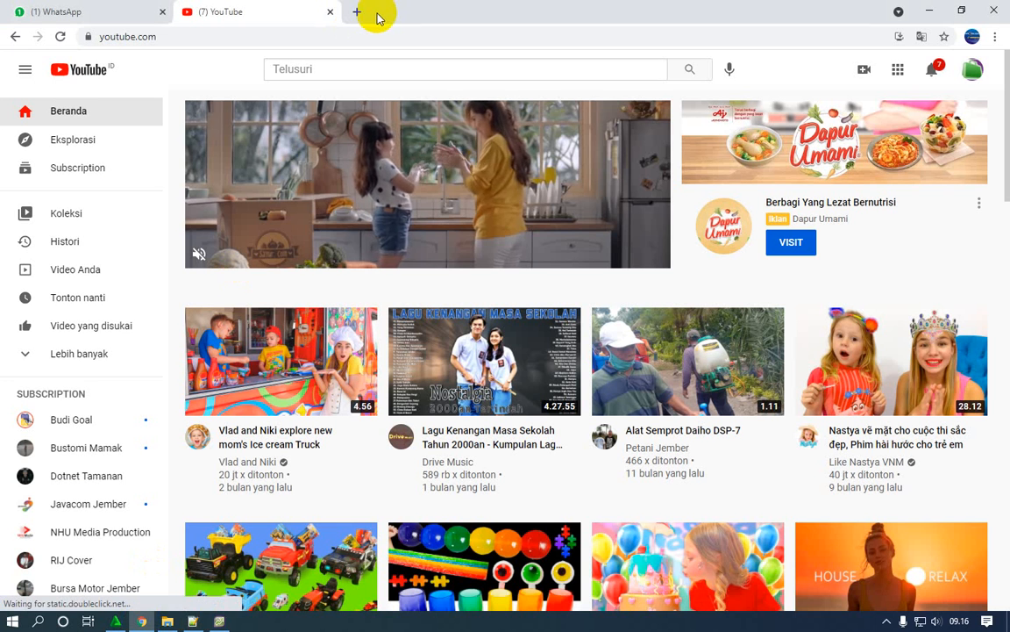
click(357, 13)
text(rumus)
key(Return)
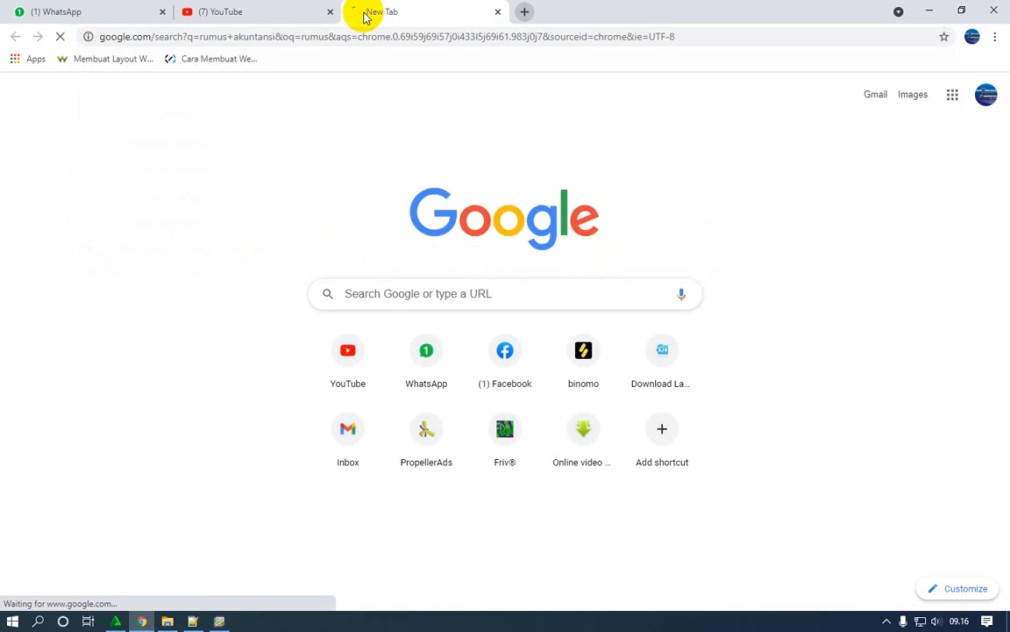
- Skim the web results for "rumus akuntansi" and show the image results for the same search
scroll(241, 105, down, 1)
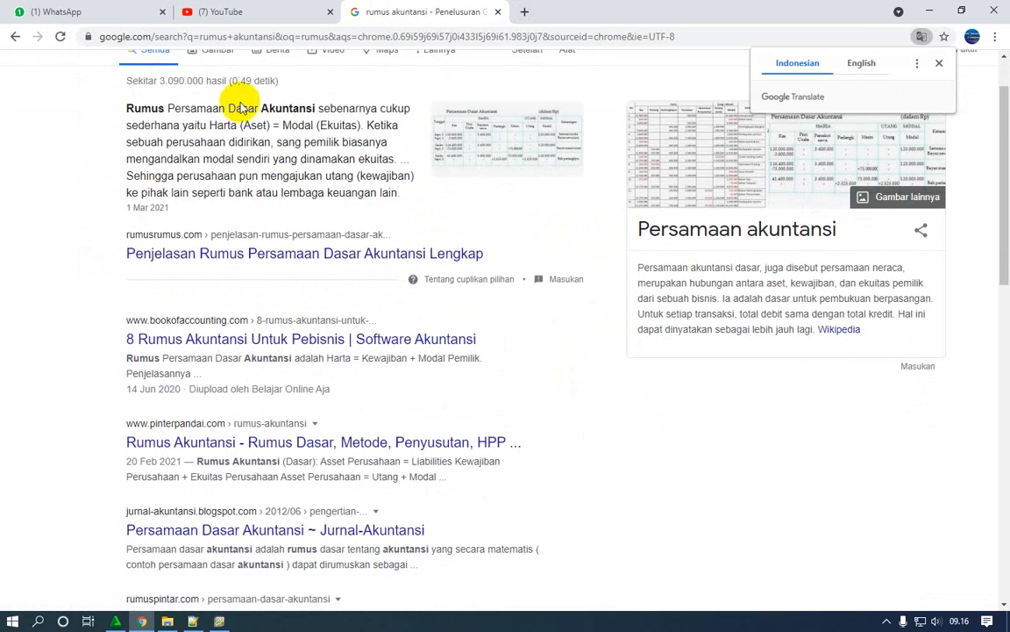
scroll(241, 105, up, 1)
click(211, 119)
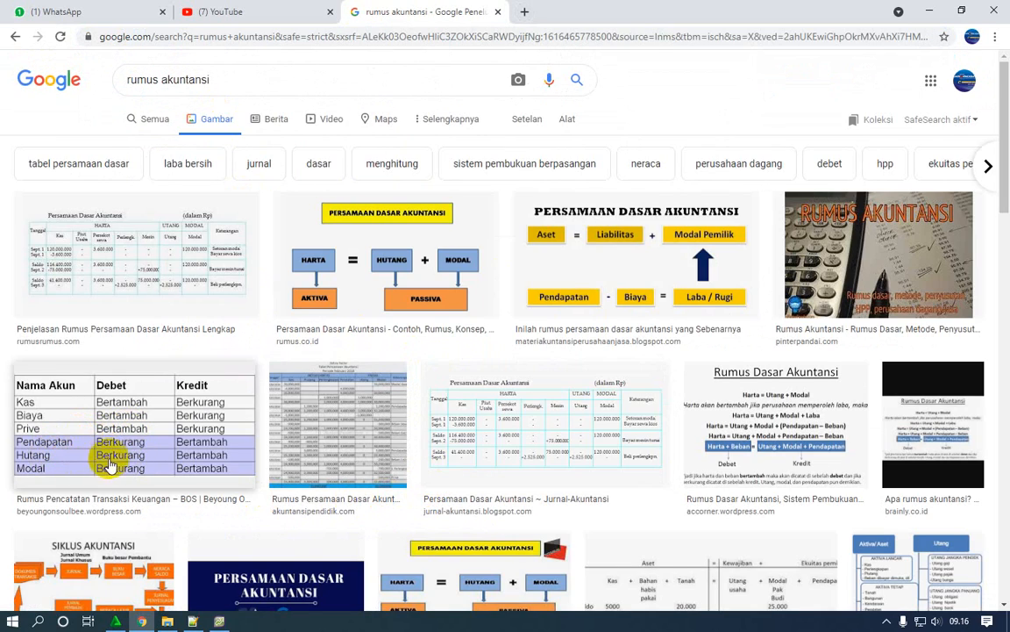
- Switch to Notepad++ and correct the Kewajiban rule to "-" under Debit and "+" under Kredit
click(194, 623)
drag(354, 164, 349, 164)
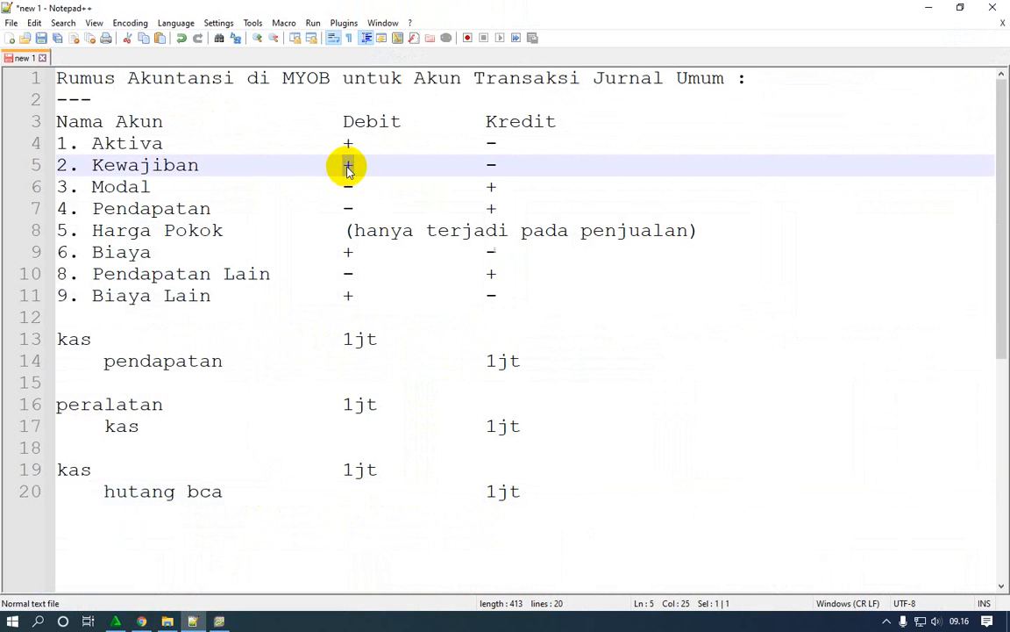
text(-)
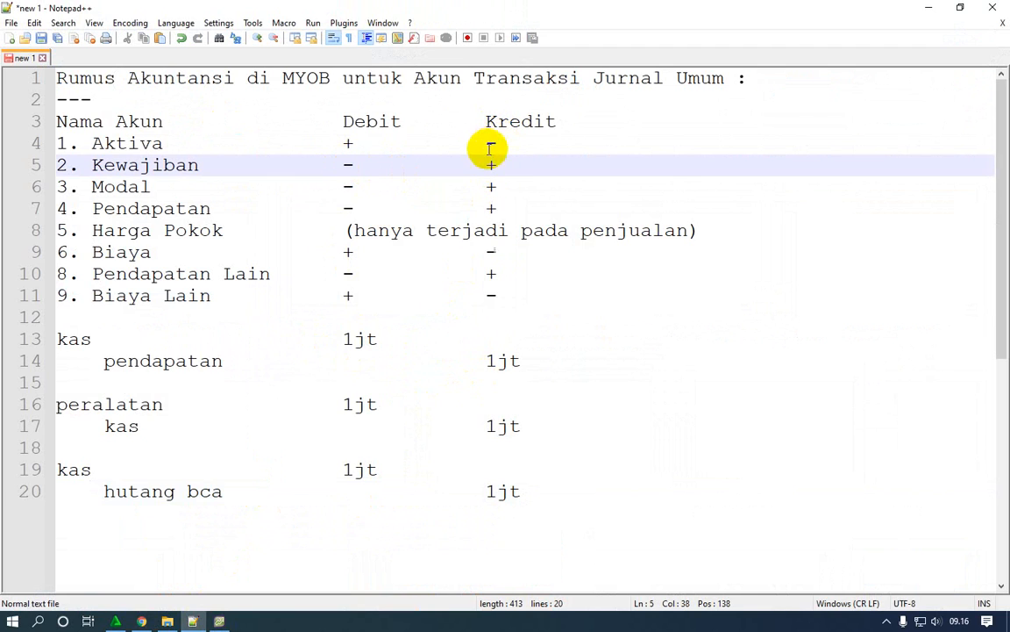
- Add a fourth sample entry after a blank line, with "hutang bca" and "kas" indented one level below it
click(534, 486)
scroll(456, 491, down, 2)
key(Return)
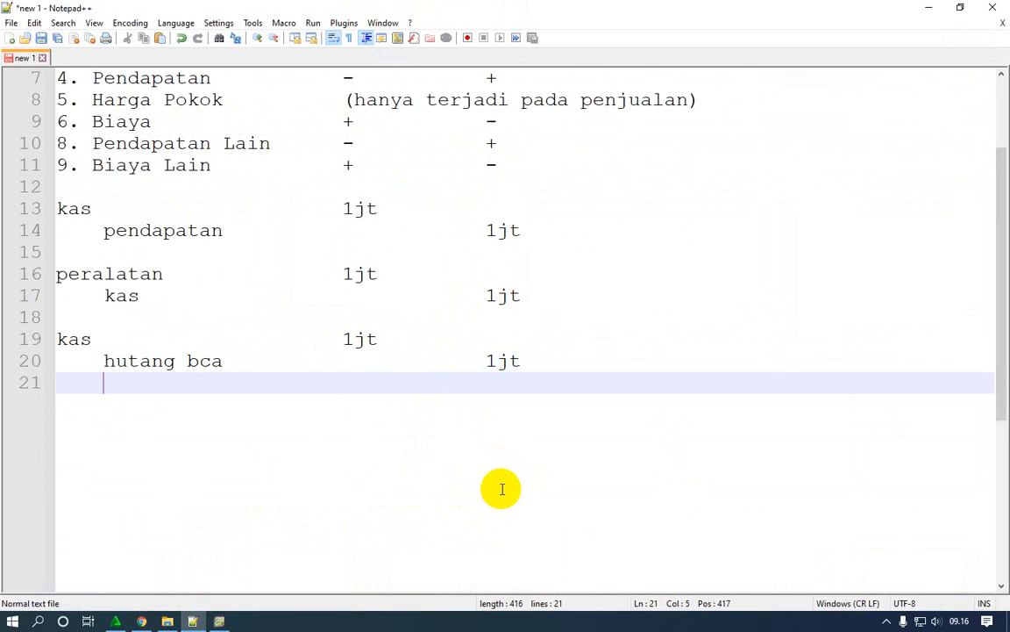
key(Return)
text(hutang bca)
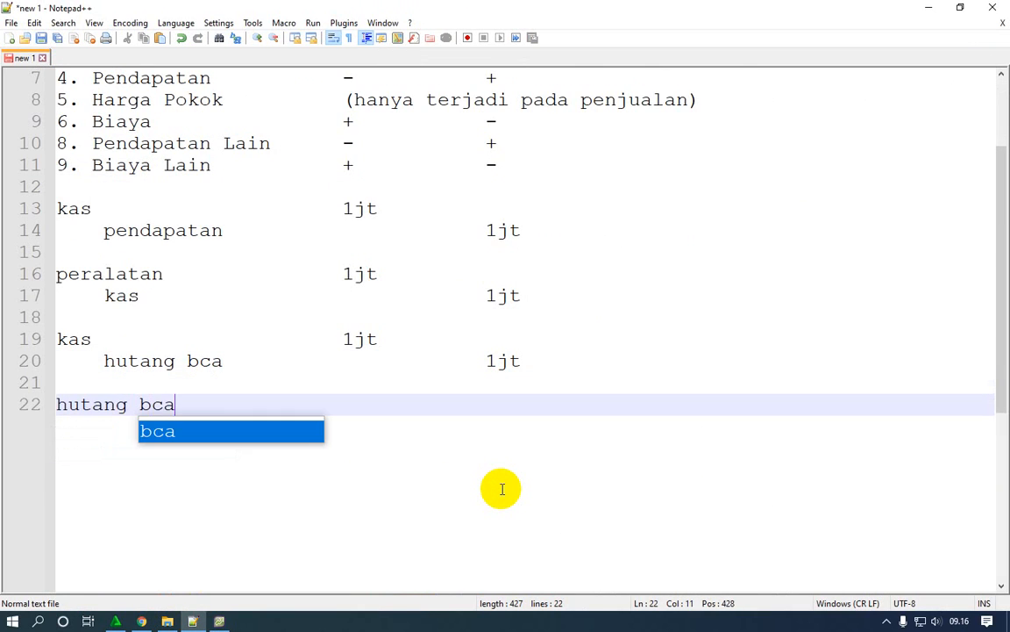
key(Return)
key(Return)
key(Tab)
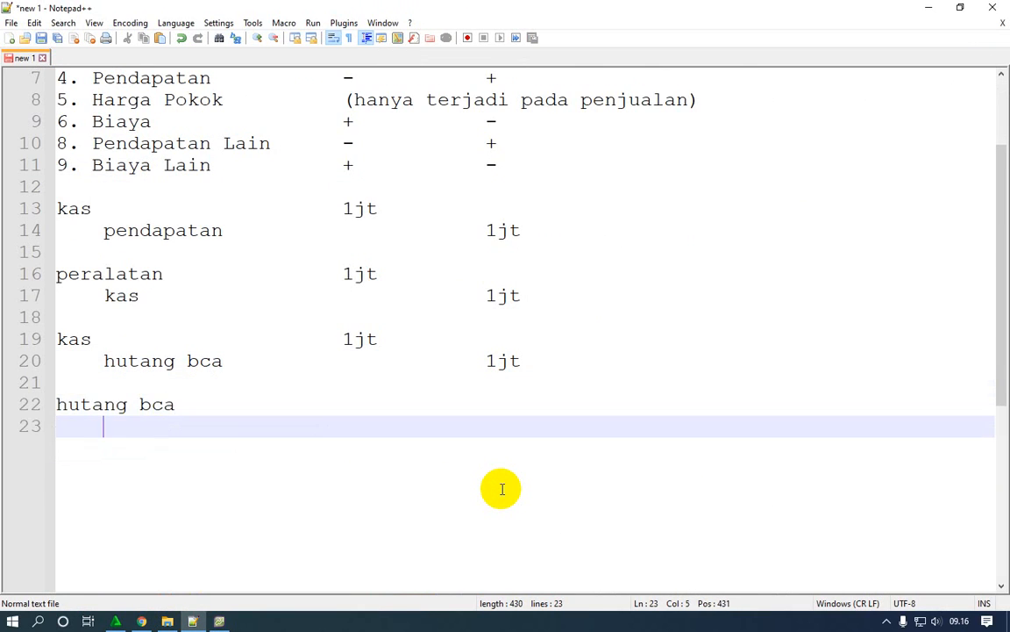
text(kas)
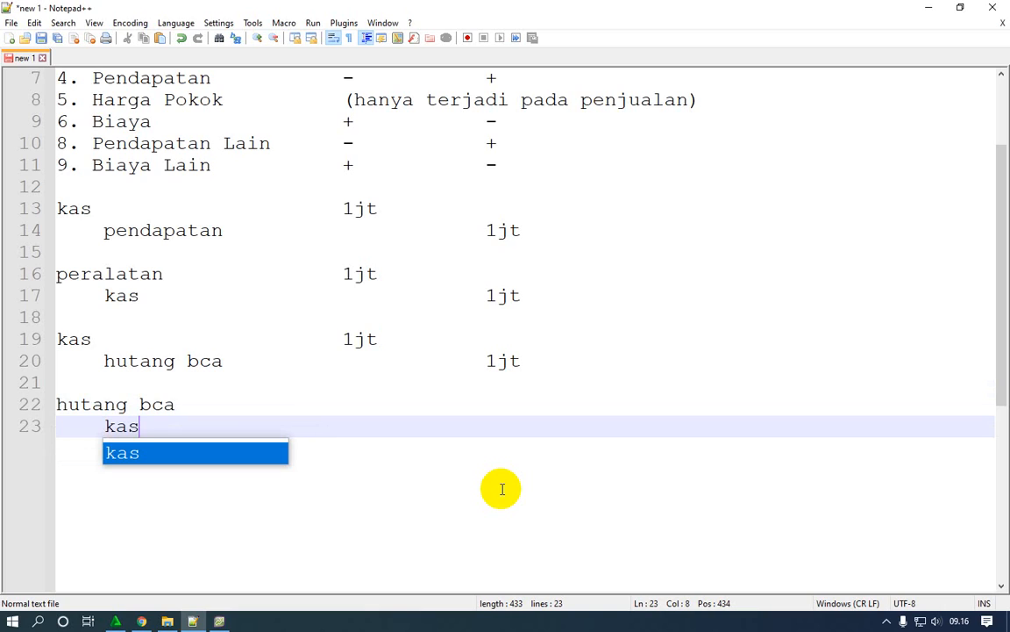
- Enter 1jt under Debit for the hutang bca line of the fourth entry, aligned with the amounts above
key(Left)
key(Up)
text(1j)
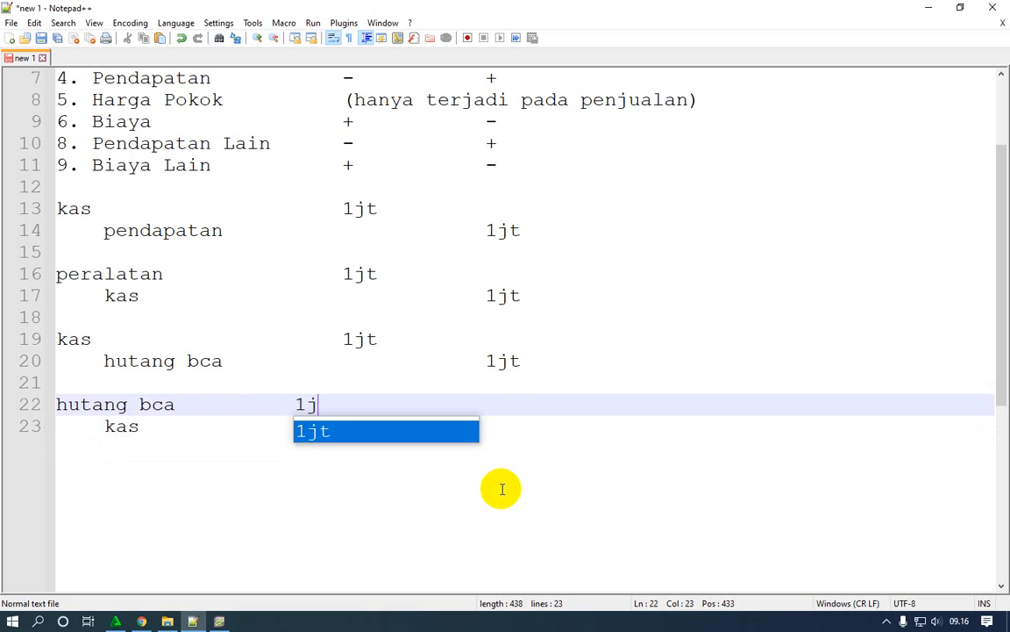
key(BackSpace)
key(BackSpace)
text(1)
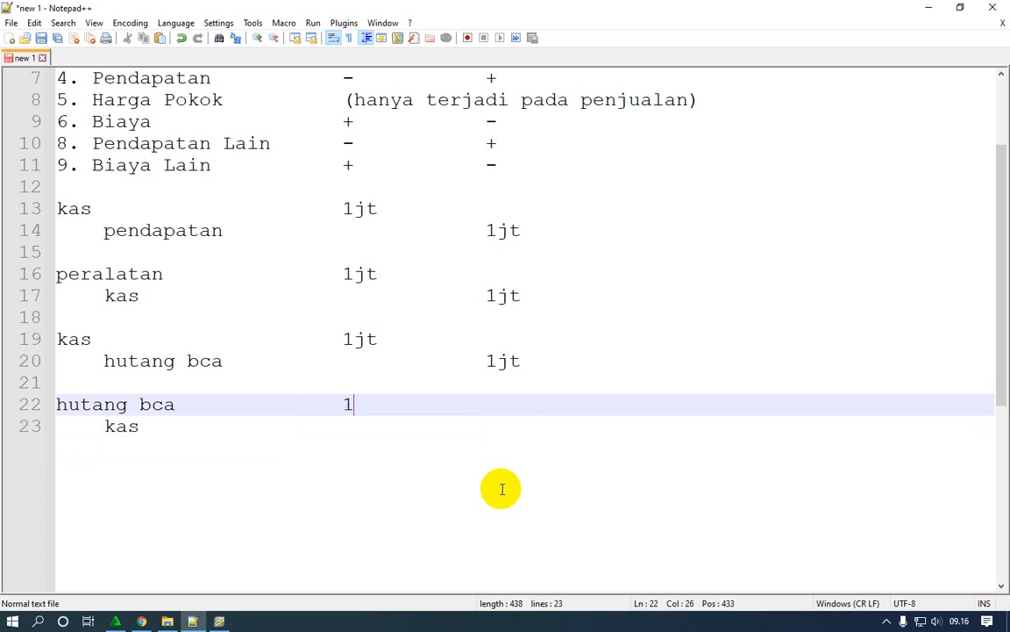
text(jt)
key(Escape)
- Enter 1jt under Kredit for the kas line of the fourth entry
key(Down)
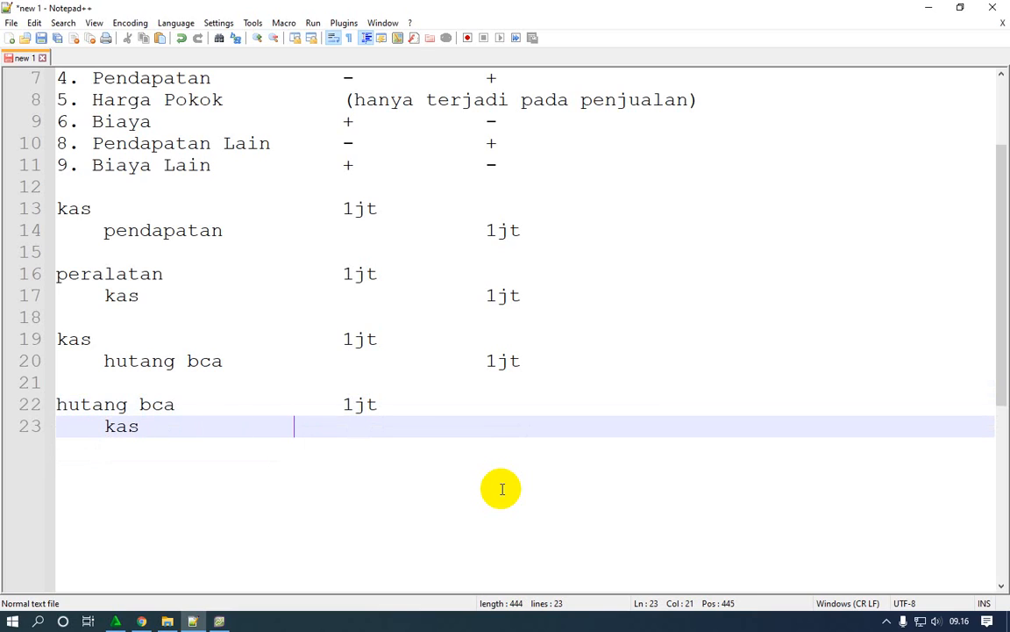
text(1j)
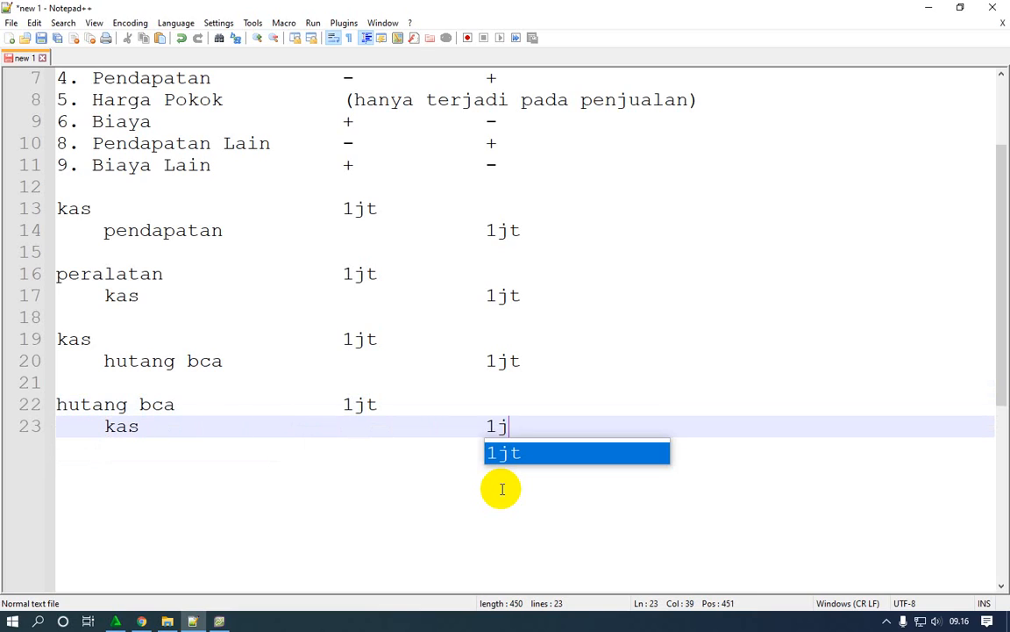
text(t)
- Add a fifth sample entry after a blank line, with "kas" and "modal" indented one level below it
click(349, 274)
scroll(266, 320, up, 2)
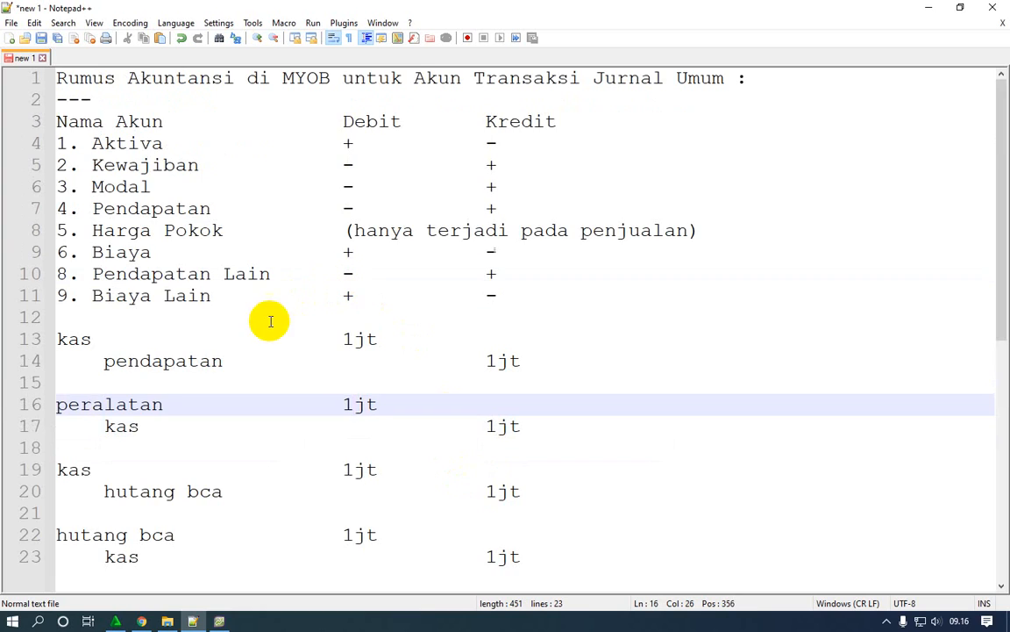
click(162, 190)
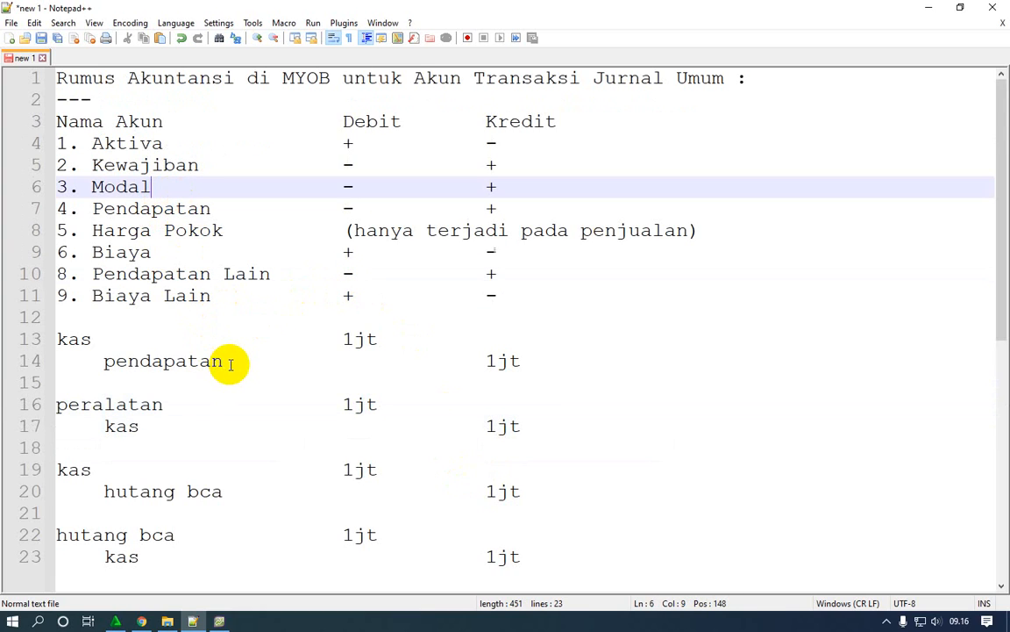
scroll(233, 391, down, 3)
click(541, 354)
key(Return)
key(Return)
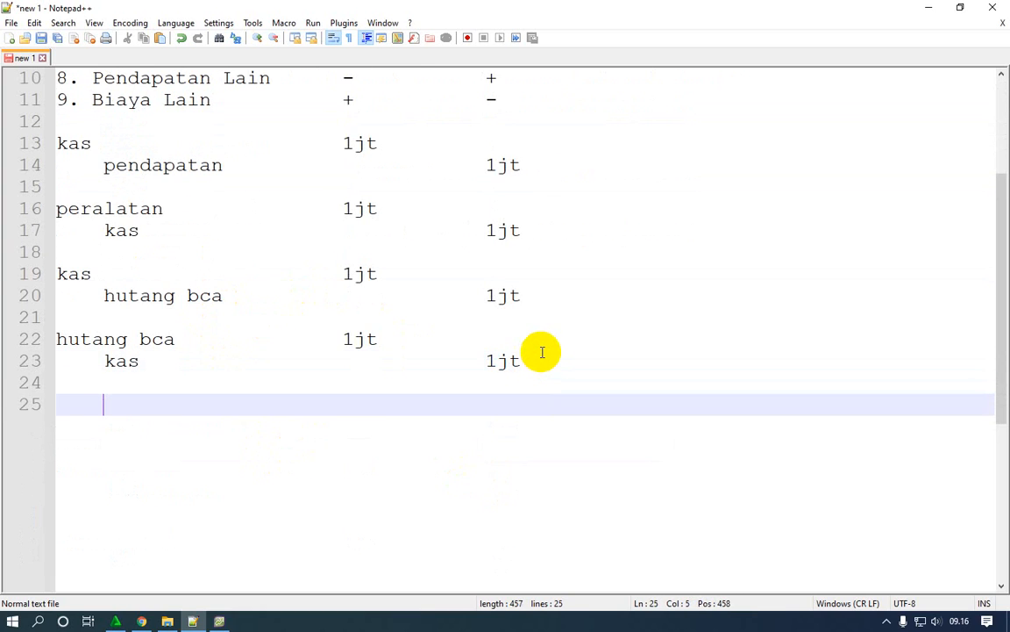
key(BackSpace)
key(BackSpace)
key(Return)
text(kas)
key(Return)
text(mo)
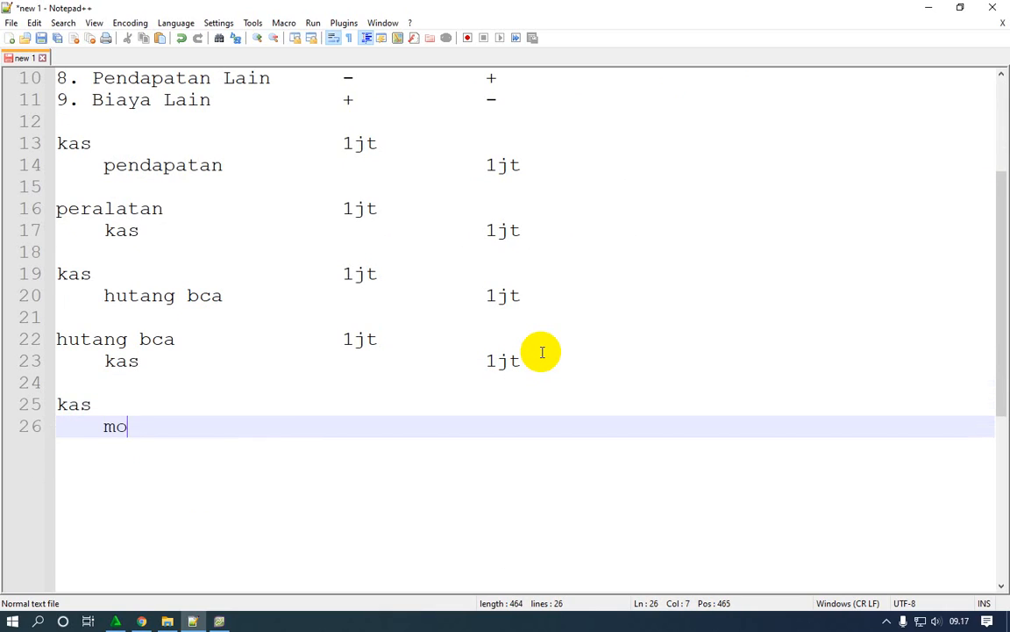
text(dal)
- Change both the Debit and Kredit amounts of the fourth entry, hutang bca and kas, to 10jt
key(Up)
key(Tab)
key(Tab)
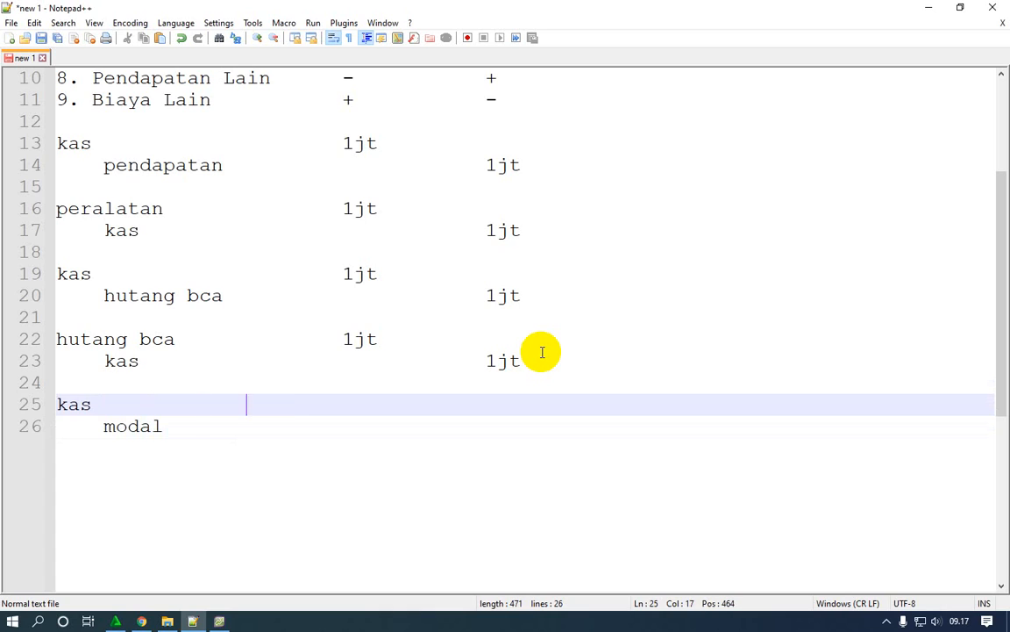
key(Up)
key(Up)
key(Up)
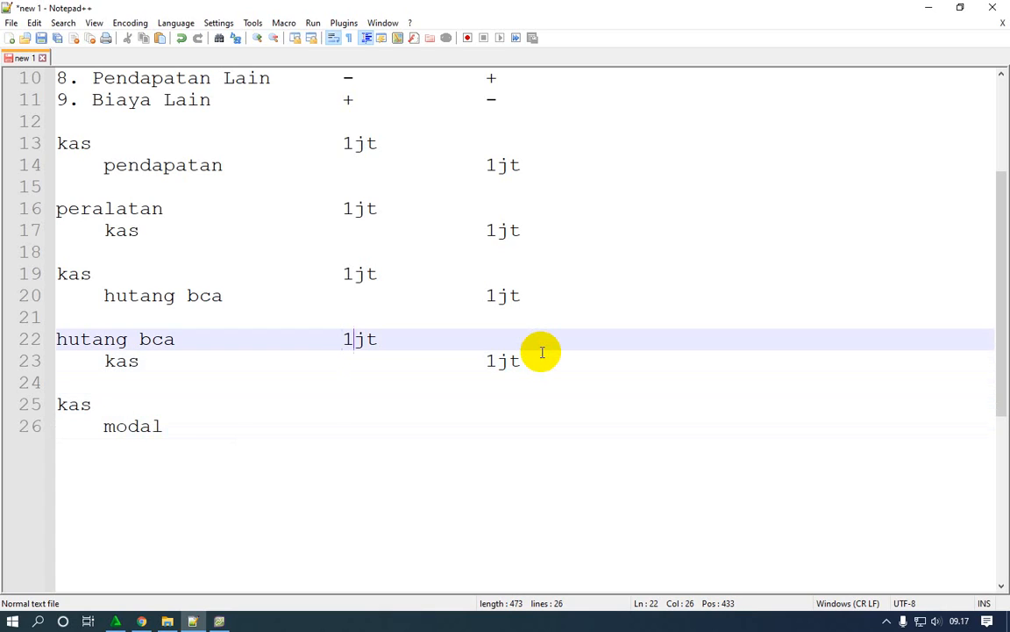
key(Right)
text(0)
click(542, 352)
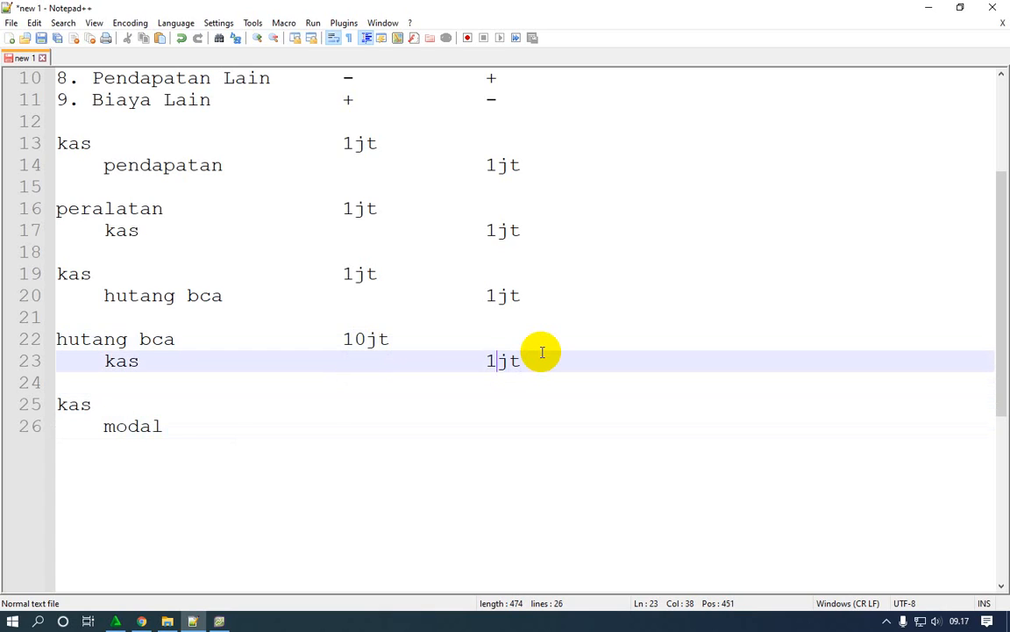
text(0)
- Enter 100jt under Debit for the fifth entry's kas line and 100jt under Kredit for modal
key(Down)
key(Down)
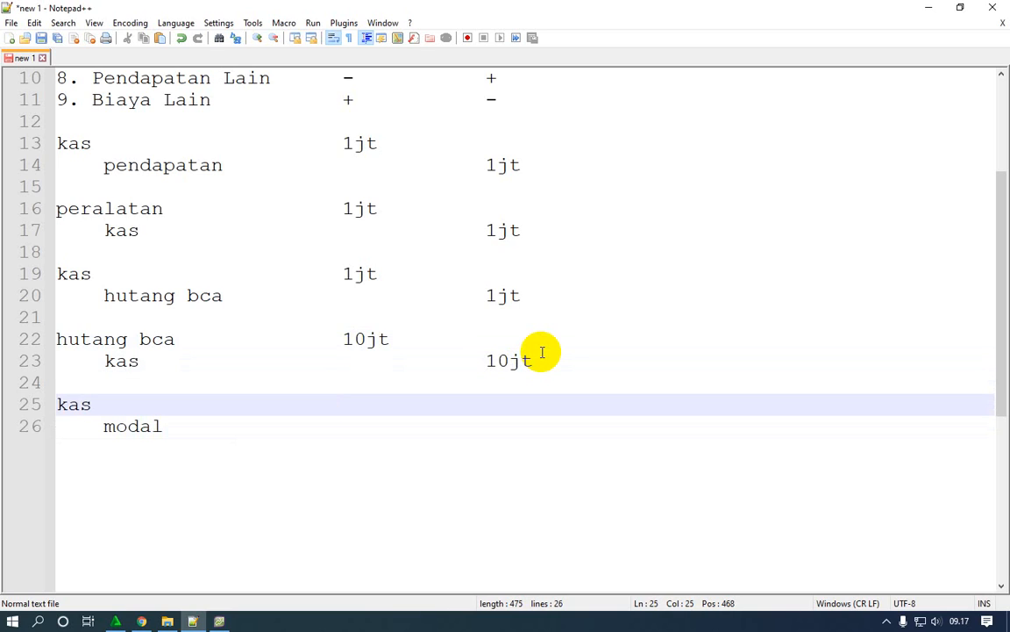
key(Down)
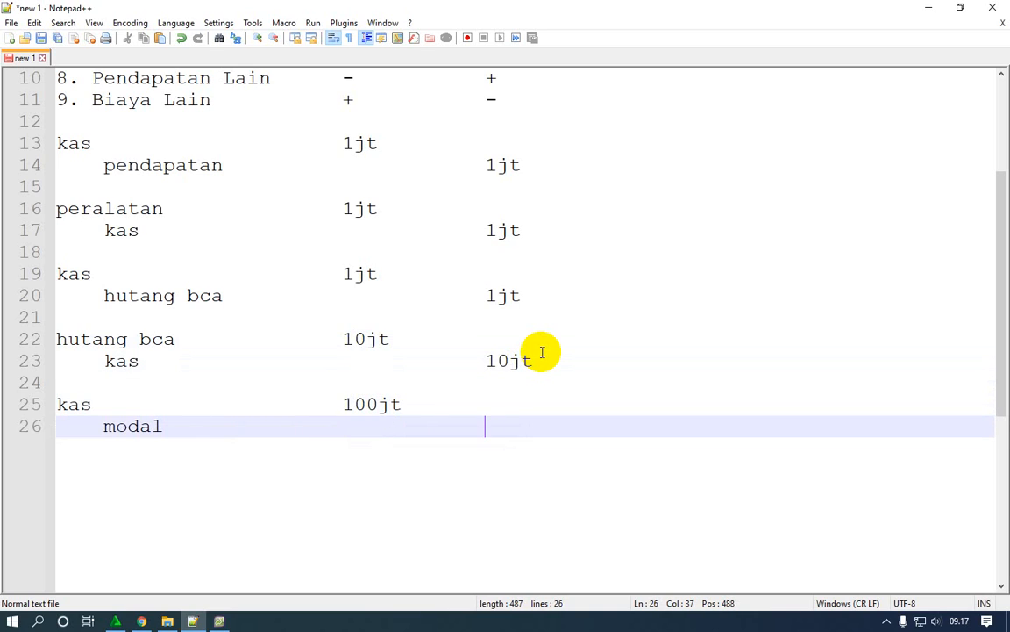
text(100jt)
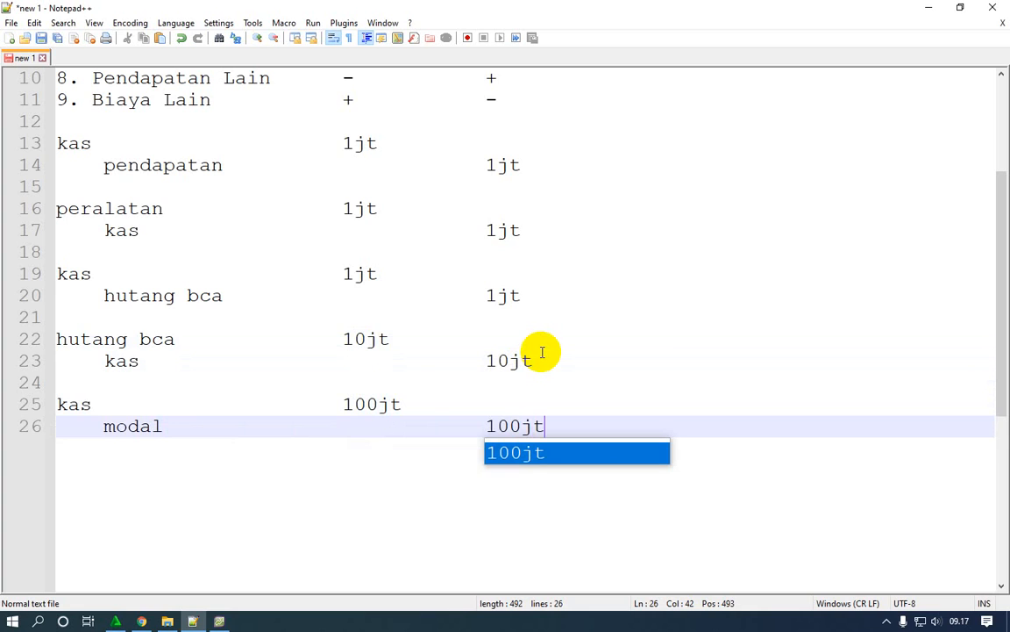
- Review the rules for Modal, Pendapatan and Harga Pokok, comparing Pendapatan's Kredit sign with the first sample entry
click(199, 139)
scroll(199, 162, up, 3)
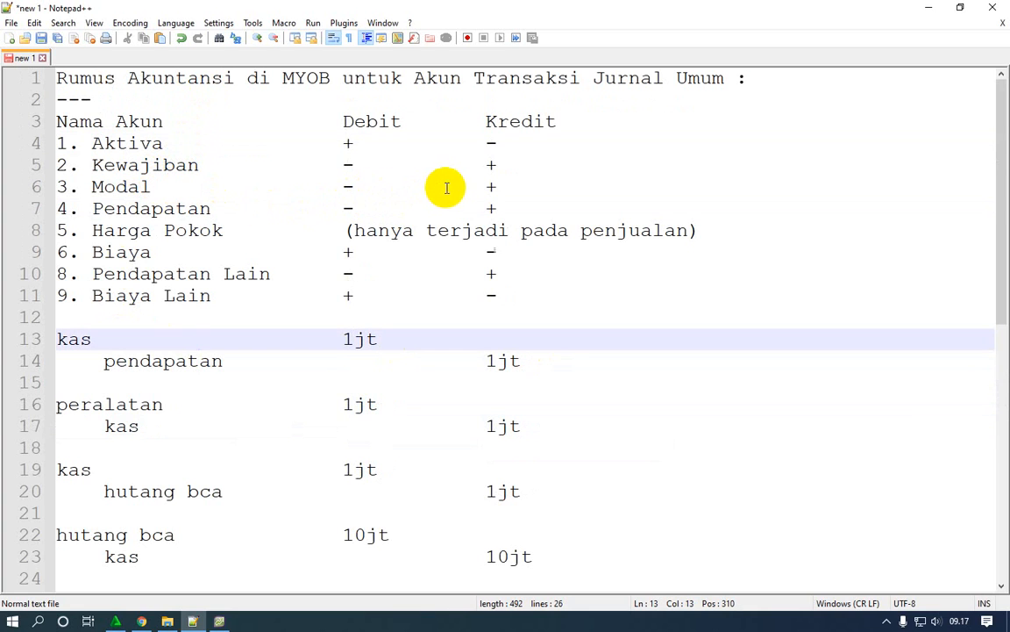
click(488, 185)
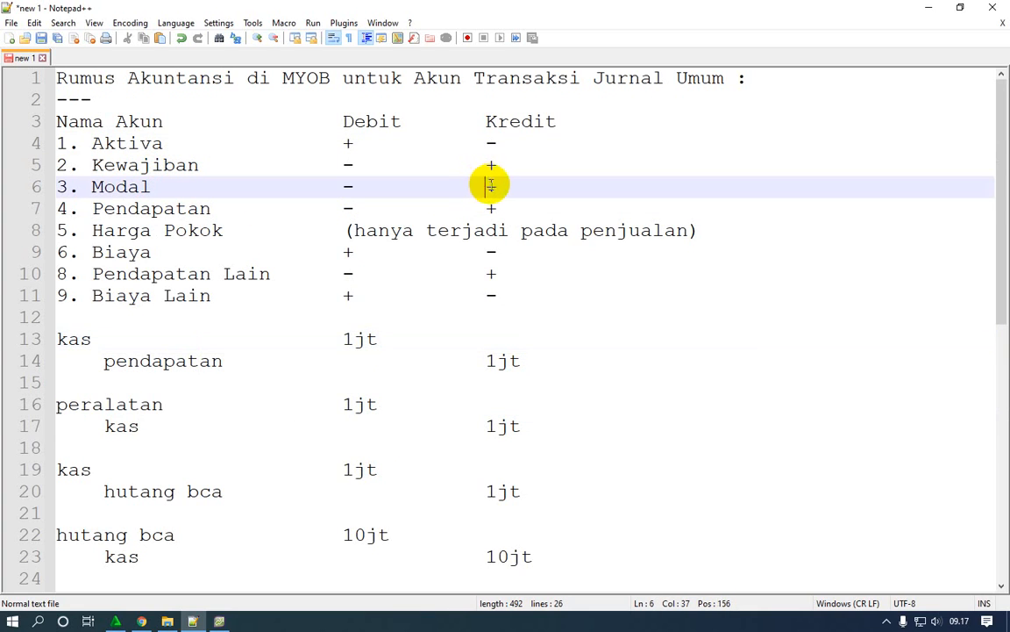
click(340, 208)
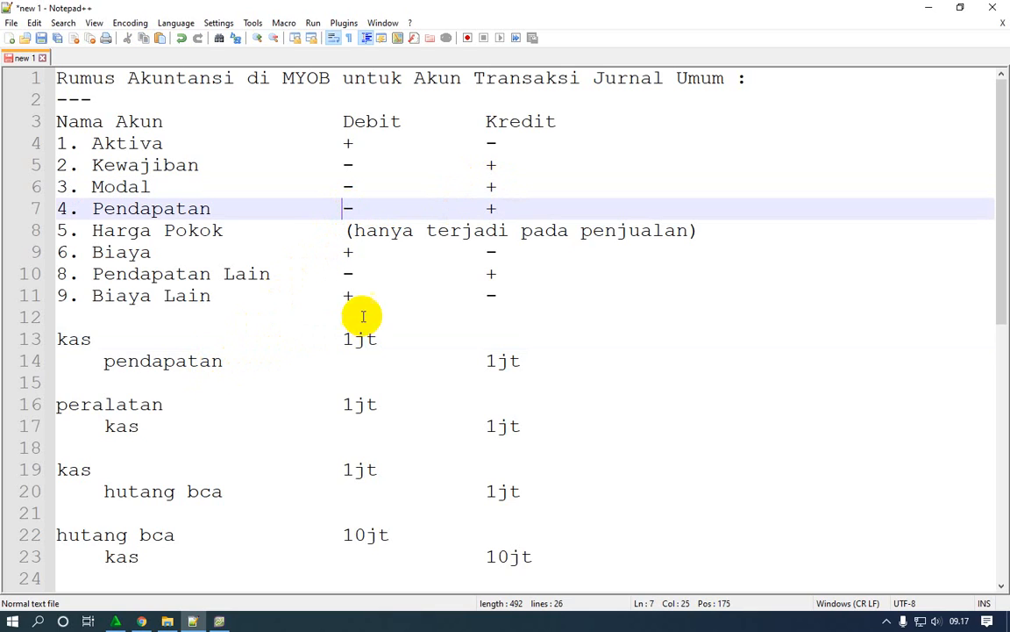
double_click(488, 206)
drag(485, 361, 521, 360)
click(407, 314)
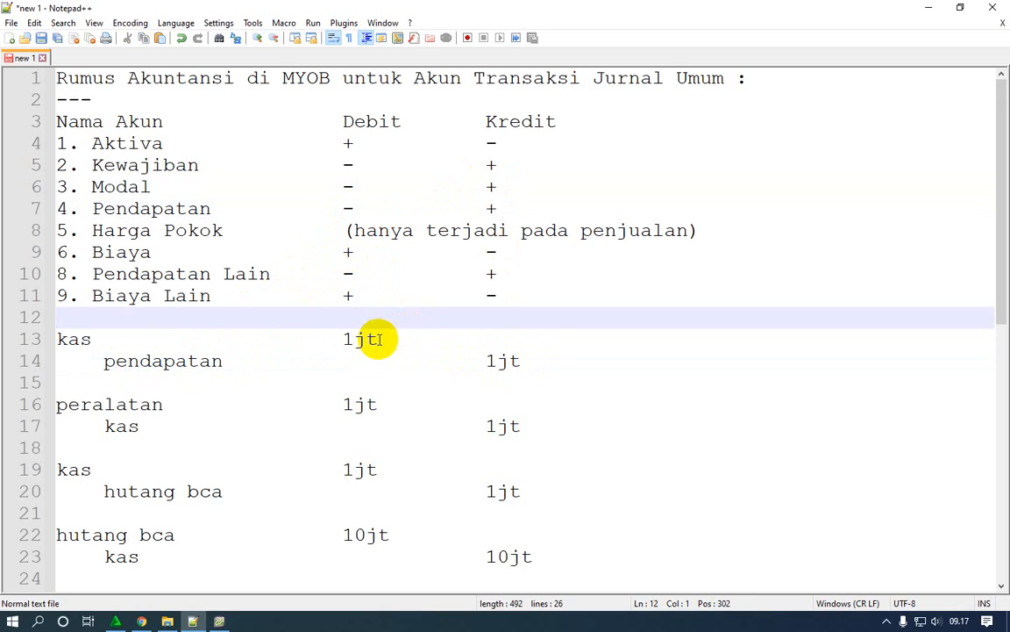
click(226, 230)
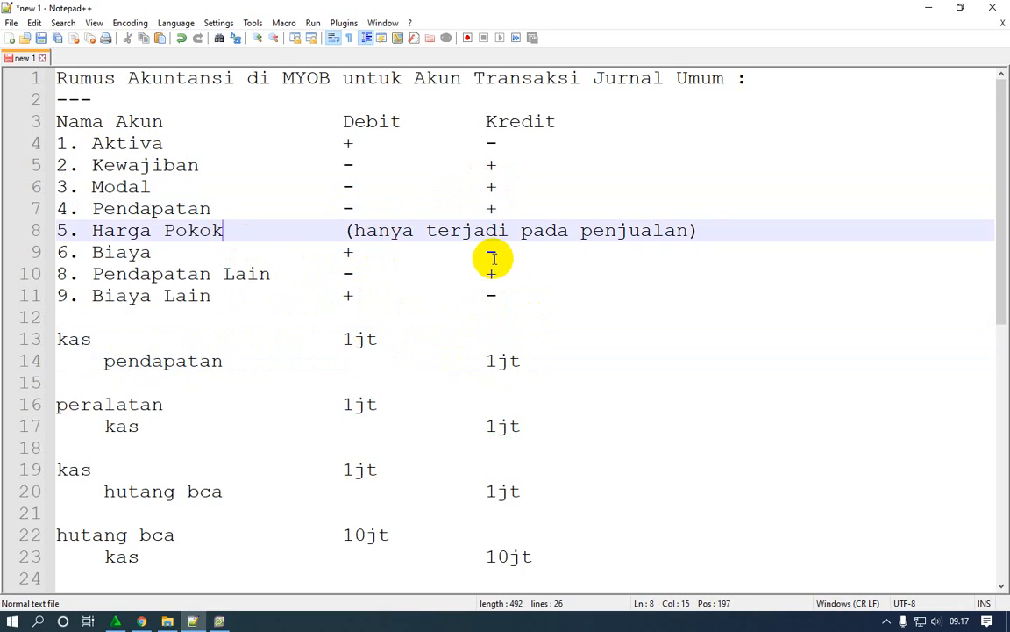
- Add a sixth sample entry after a blank line, with "harga pokok" and an indented line below it for "stok"
scroll(493, 257, down, 4)
click(355, 362)
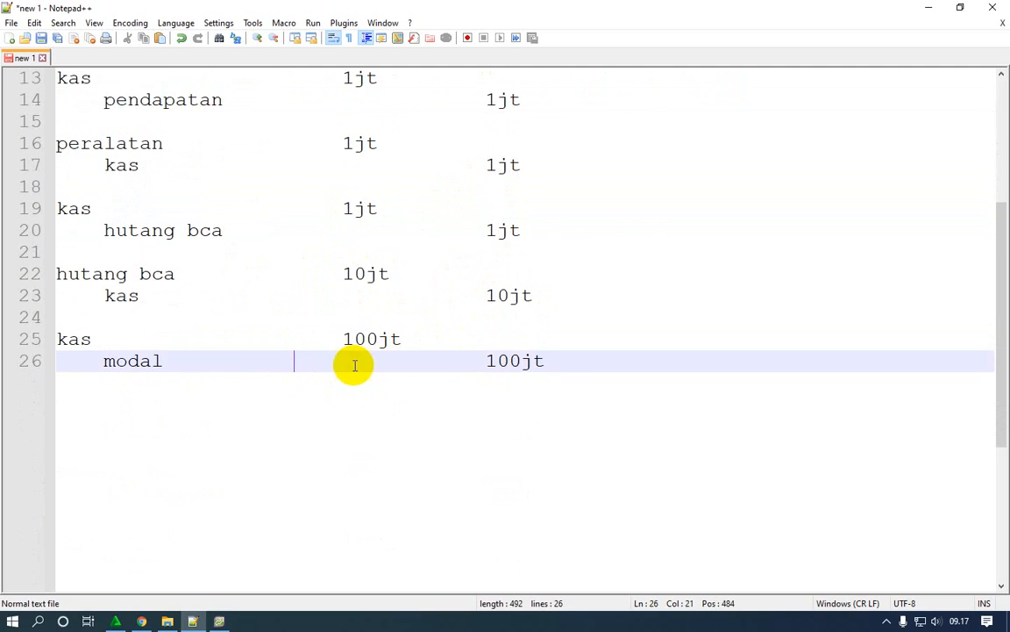
click(570, 361)
key(Return)
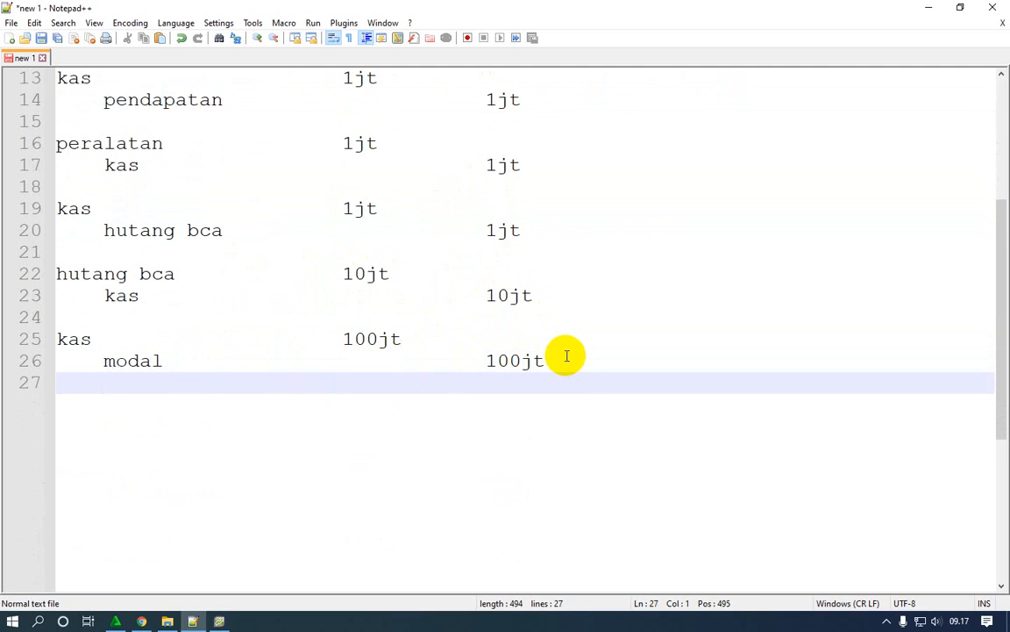
key(Return)
text(harga pook)
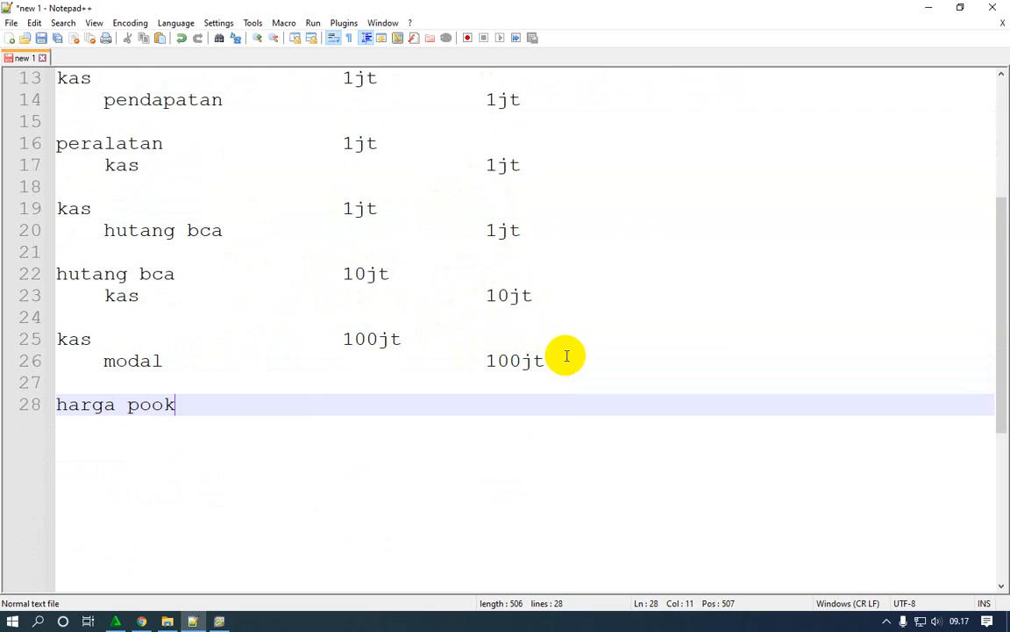
key(BackSpace)
key(BackSpace)
text(kok)
key(Return)
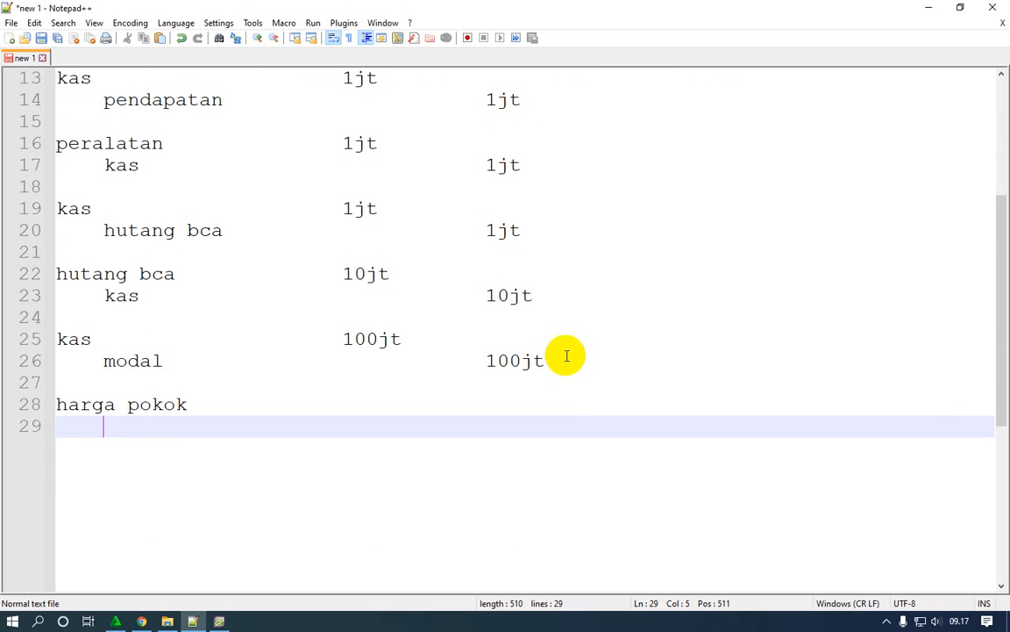
- Enter 500rb under Debit for the harga pokok line and 500rb under Kredit for the stok line
key(Up)
key(Left)
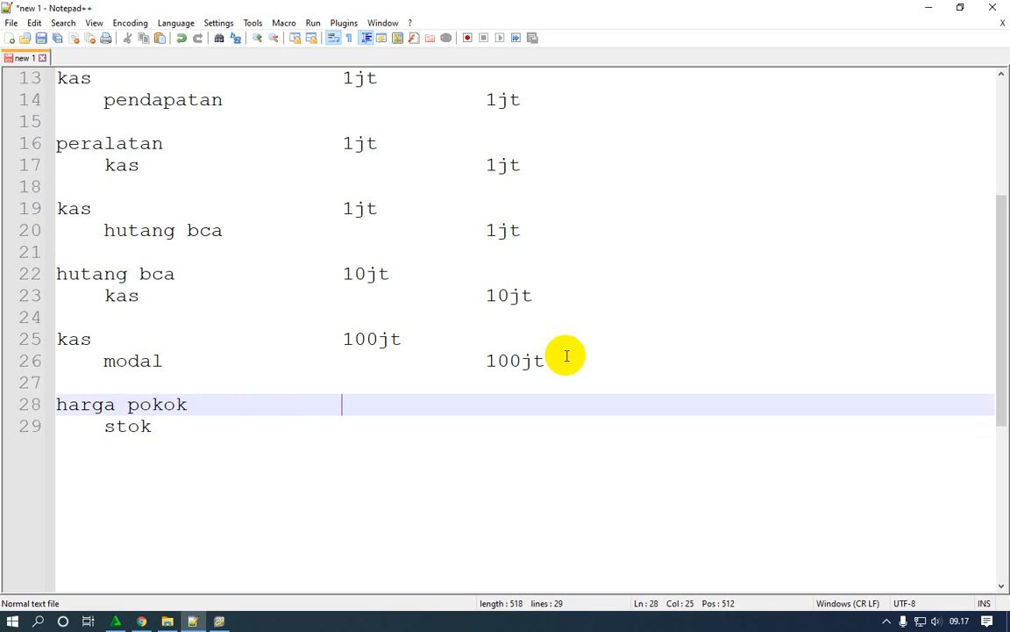
key(Down)
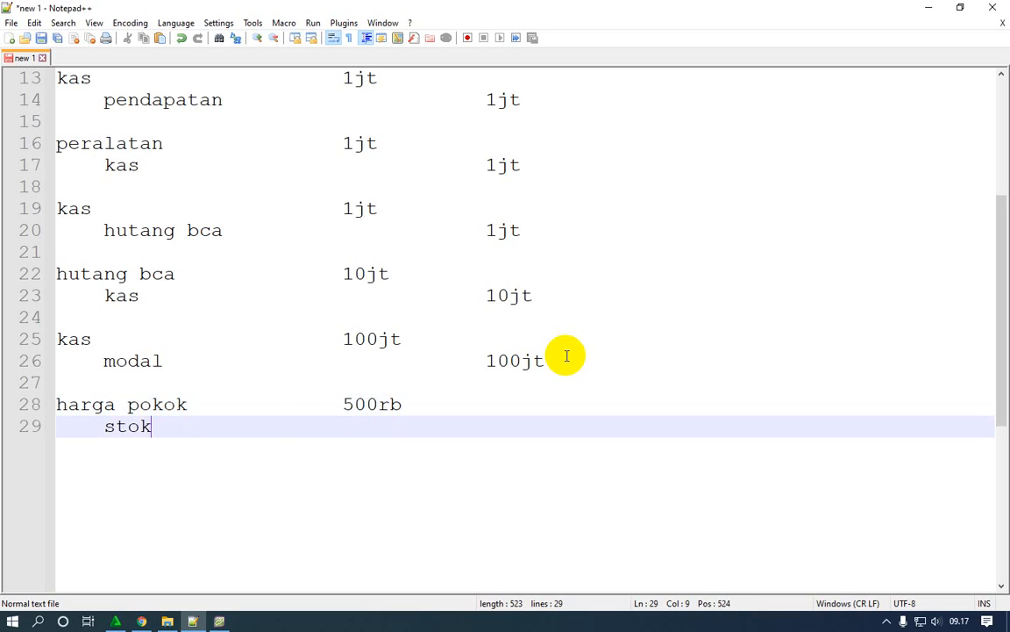
key(Tab)
key(Tab)
key(Tab)
text(500r)
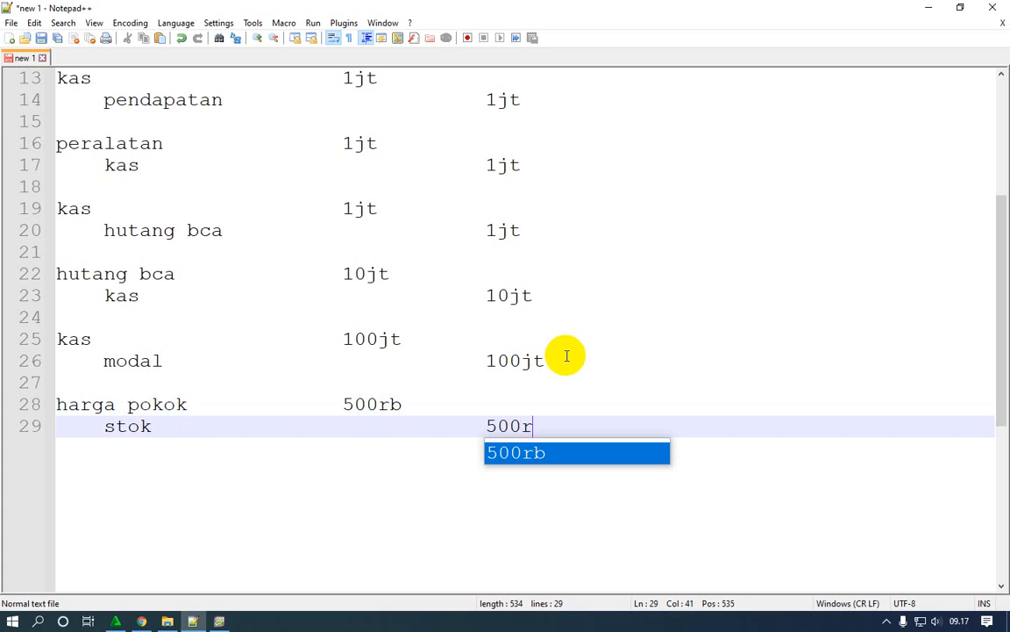
click(567, 356)
scroll(444, 320, up, 4)
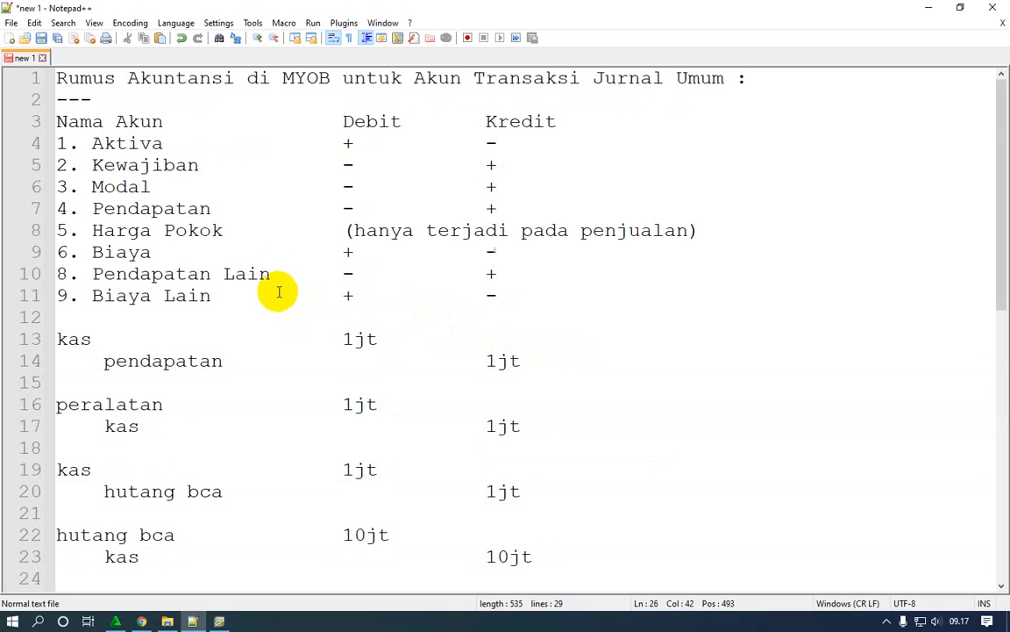
- Add a seventh sample entry after a blank line, with "biaya gaji" and an indented line below it for "kas"
click(230, 252)
drag(343, 253, 362, 255)
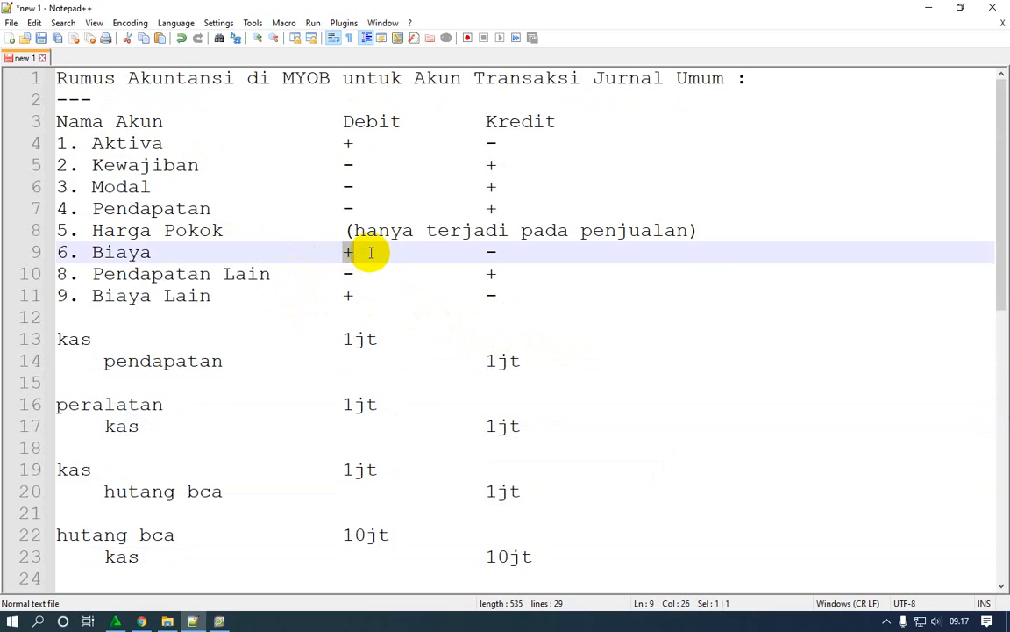
scroll(277, 438, down, 3)
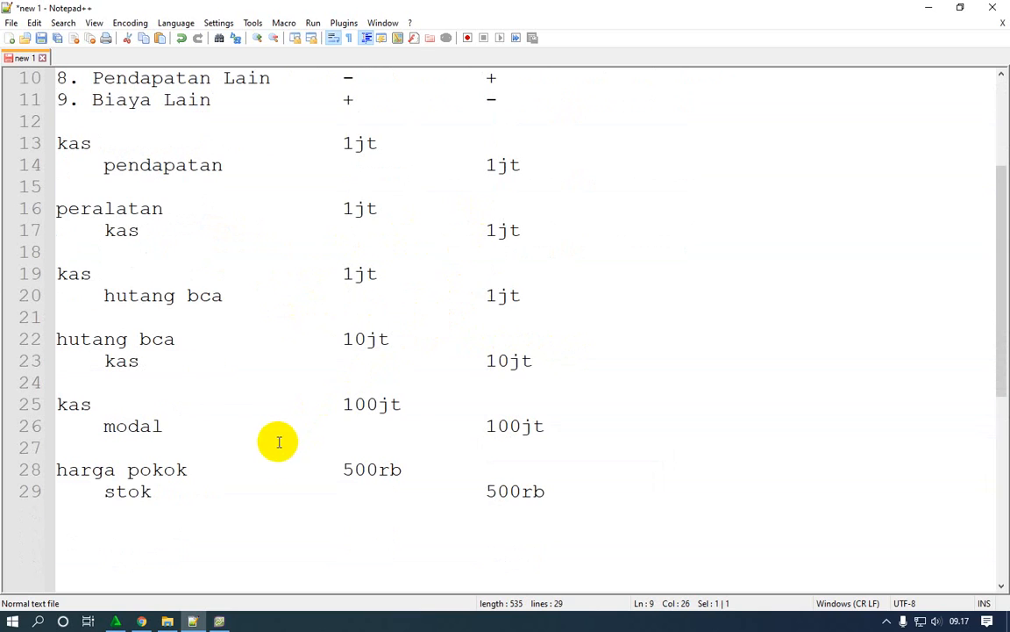
click(588, 492)
key(Return)
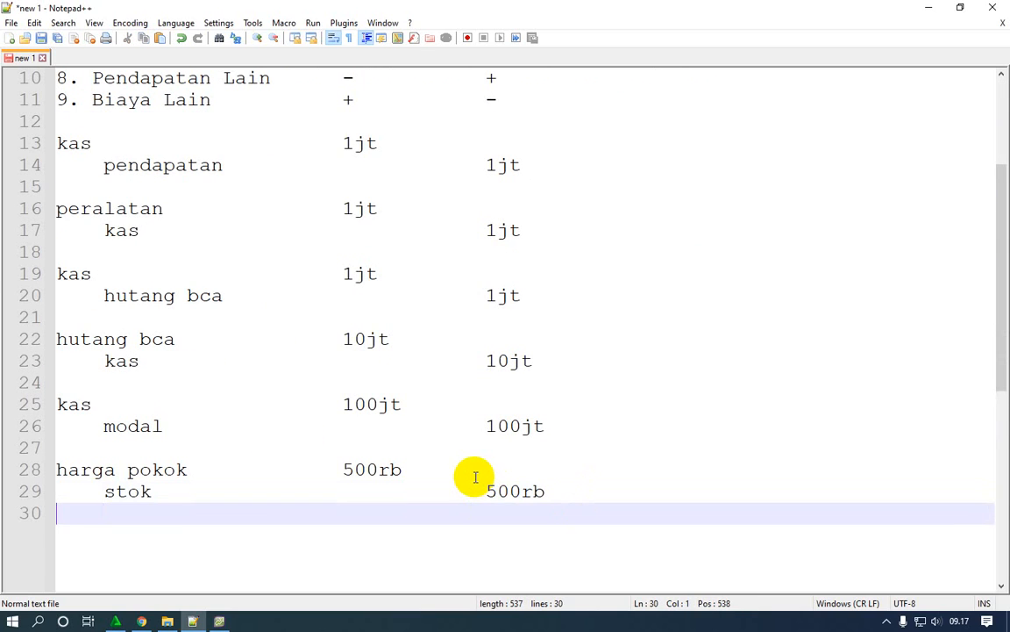
key(Return)
text(biaya gaji)
key(Return)
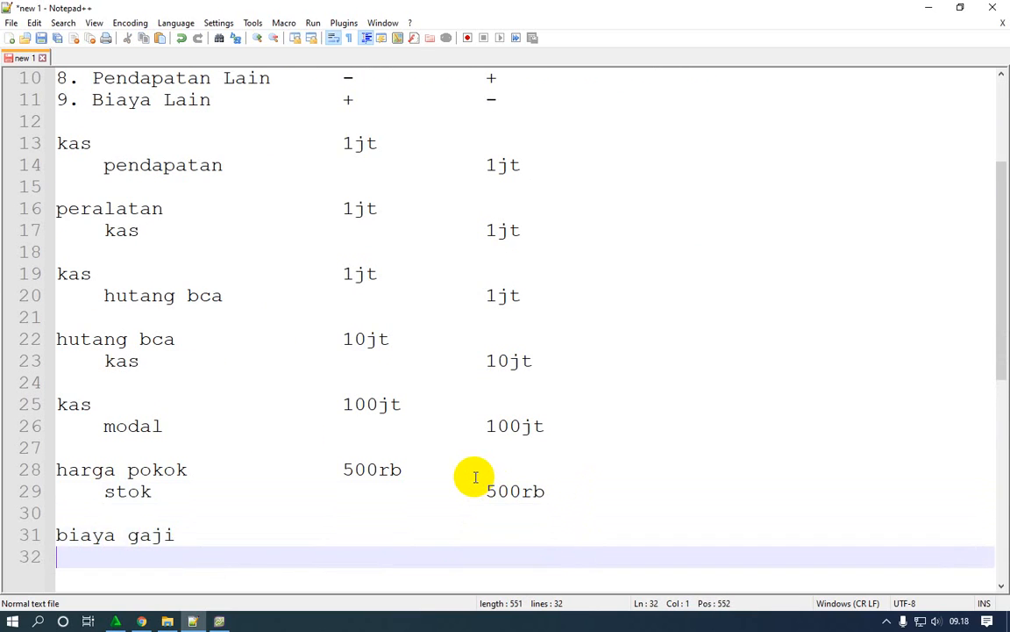
text(kas)
key(Escape)
- Enter 1jt under Debit for the biaya gaji line and 1jt under Kredit for its kas line
key(Up)
key(End)
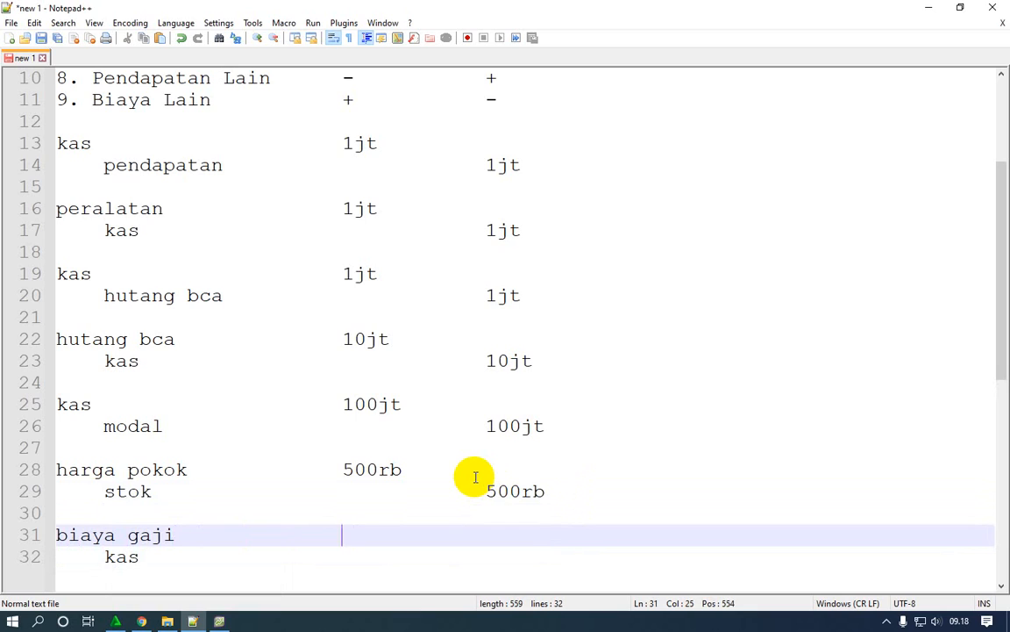
text(1jt)
key(Down)
key(Tab)
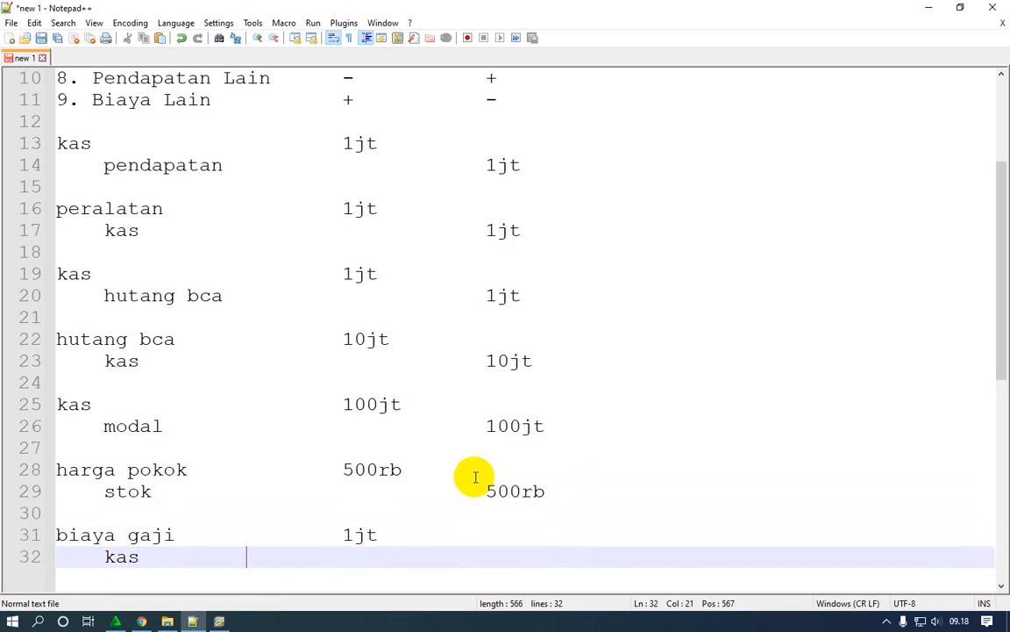
text(1j)
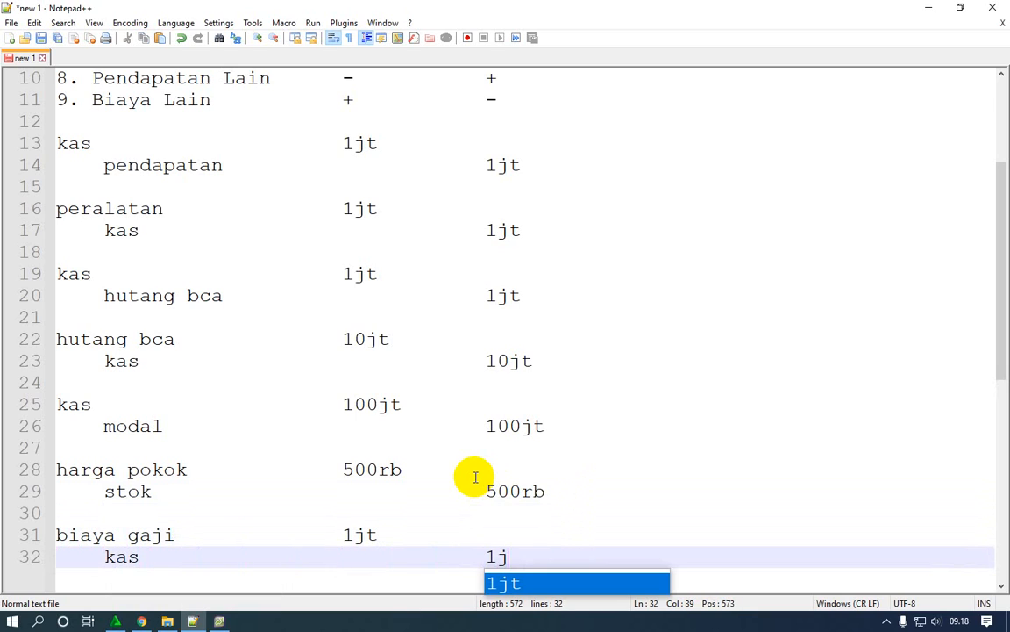
text(t)
- Compare the biaya gaji entry's kas line with Aktiva's Kredit sign, and review the Pendapatan Lain and Biaya Lain rules
click(199, 513)
click(205, 545)
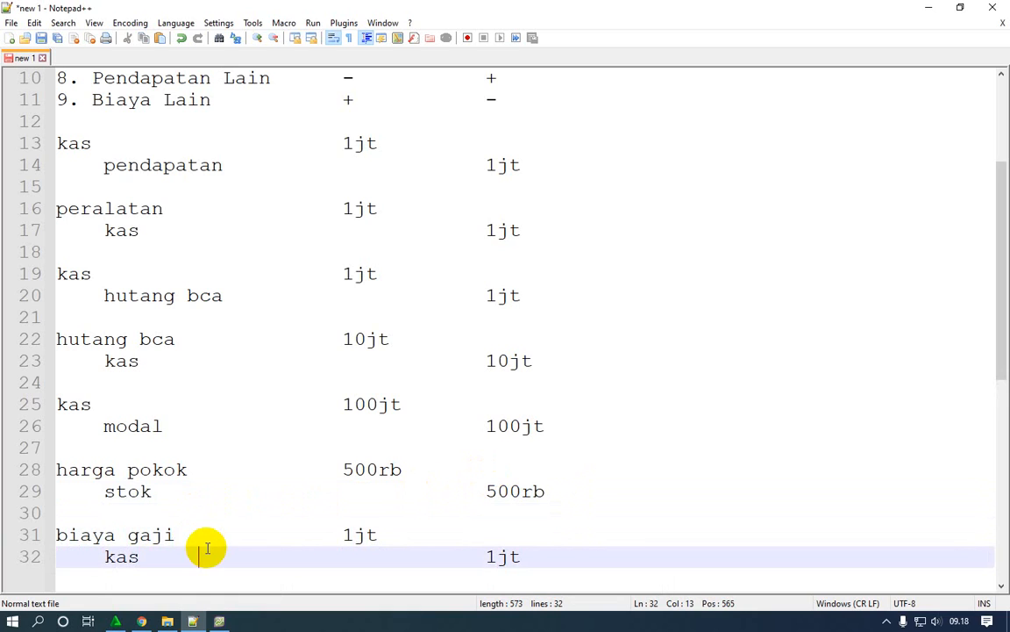
scroll(159, 545, up, 3)
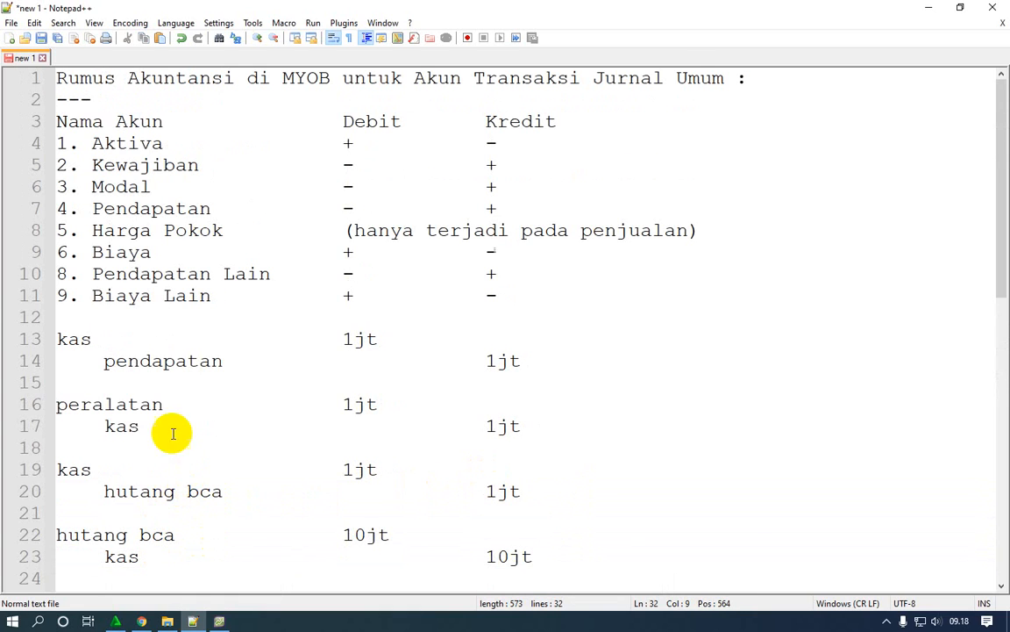
drag(495, 143, 484, 144)
click(187, 274)
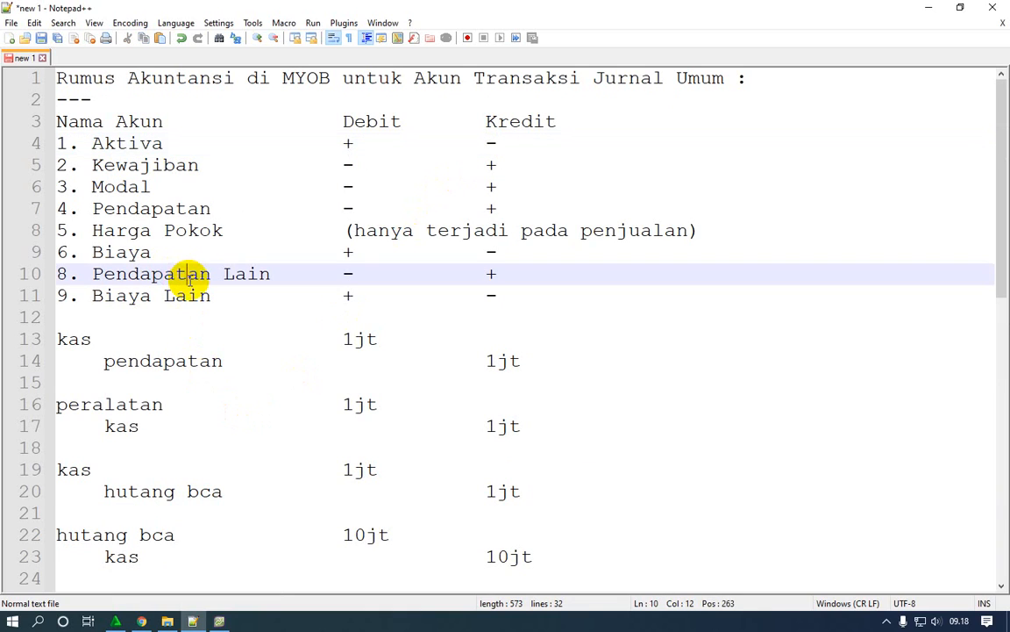
click(228, 302)
scroll(167, 491, down, 4)
scroll(275, 397, up, 4)
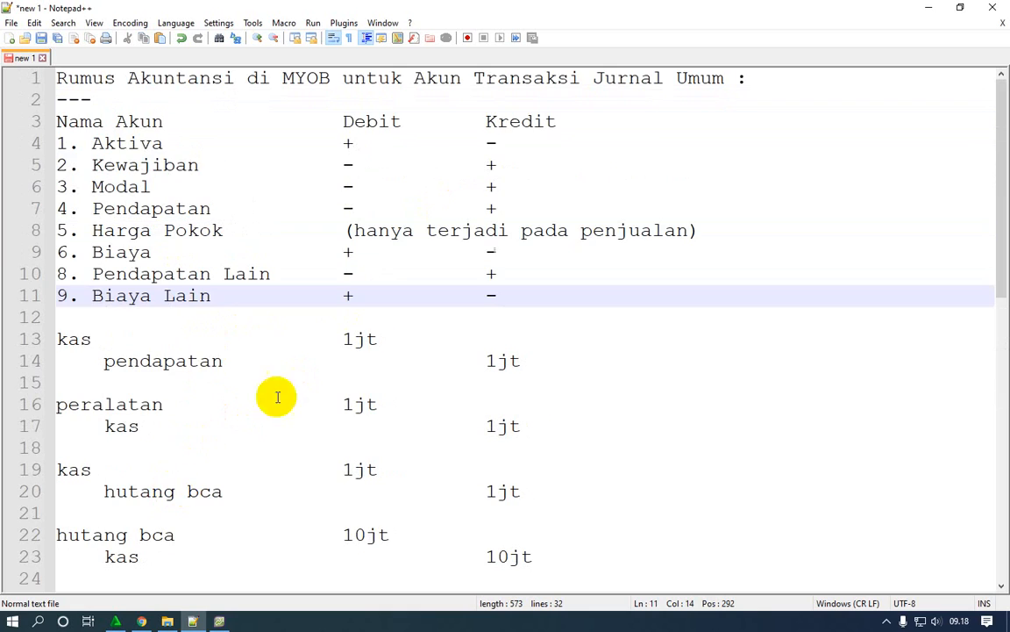
- Highlight the whole rules table from the title through Biaya Lain, and finally only the title text up to "Umum"
drag(505, 296, 32, 81)
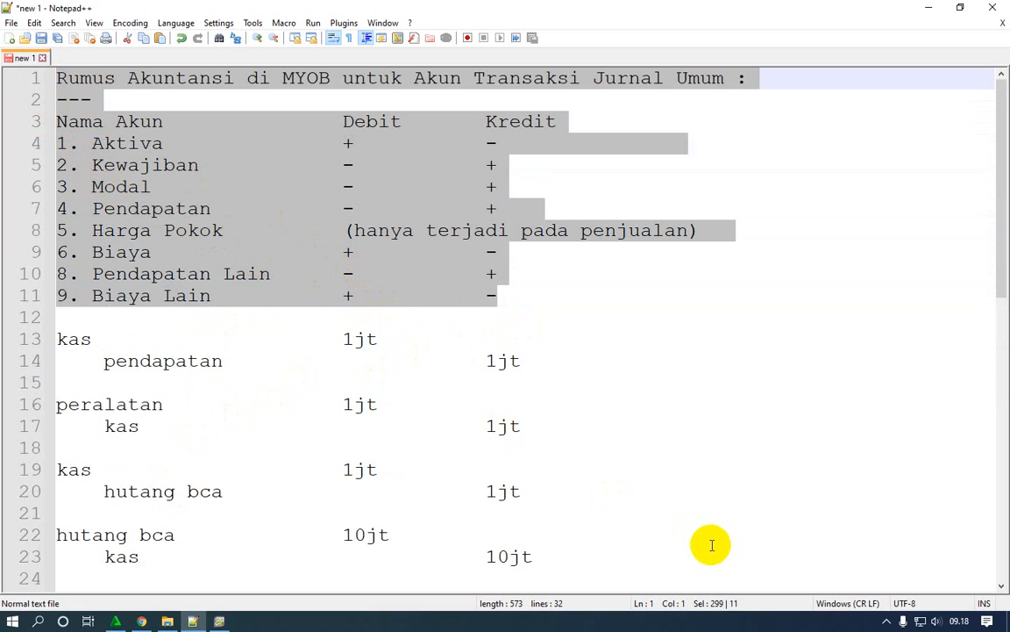
click(888, 621)
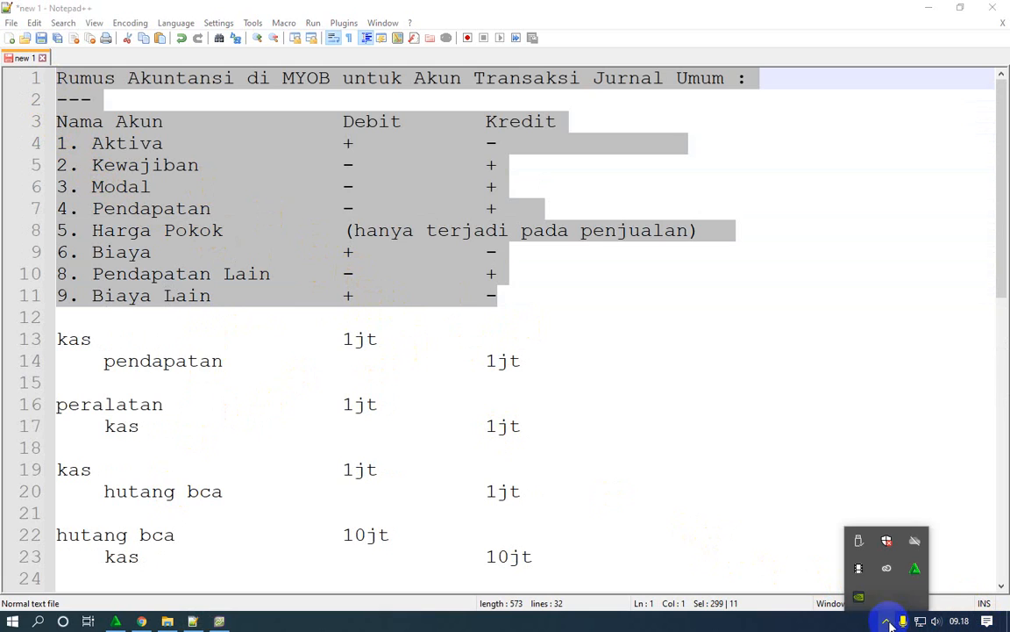
click(571, 254)
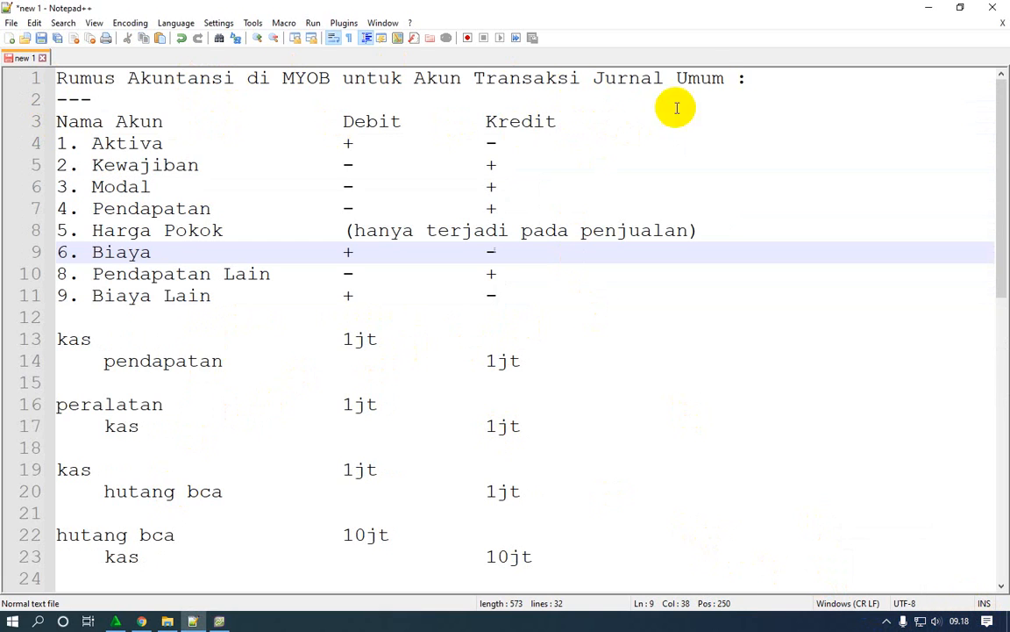
click(727, 82)
key(shift+Home)
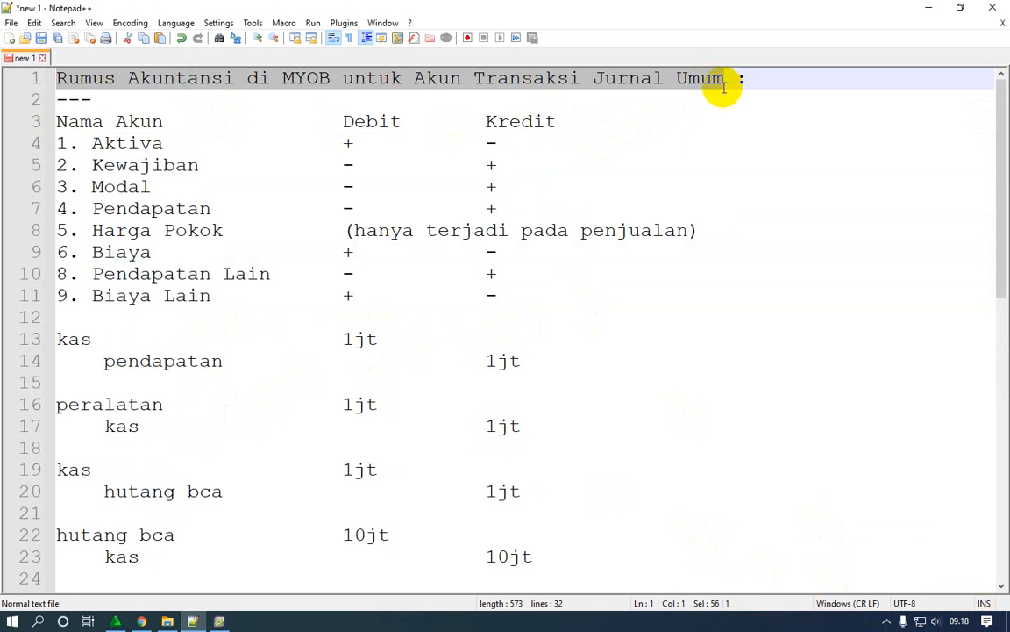